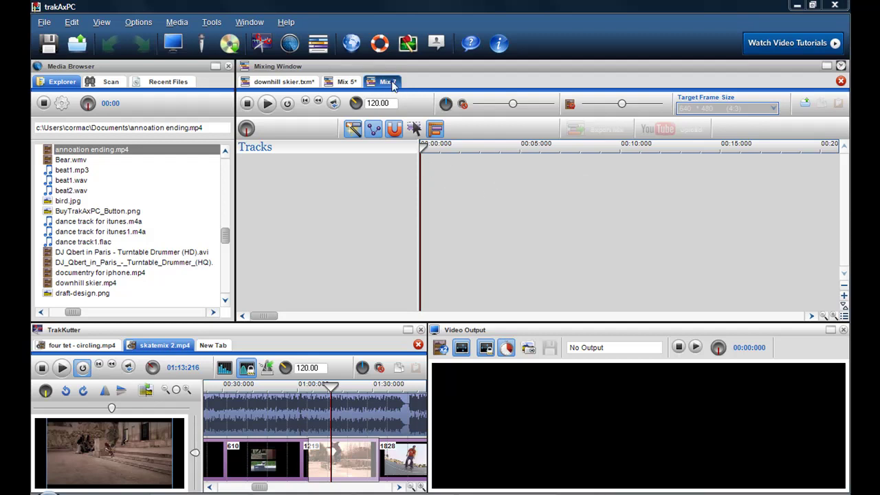
Step: Go back to the empty Mix 7 and insert a Video Credits track
{"action": "left_click", "coordinate": [282, 82]}
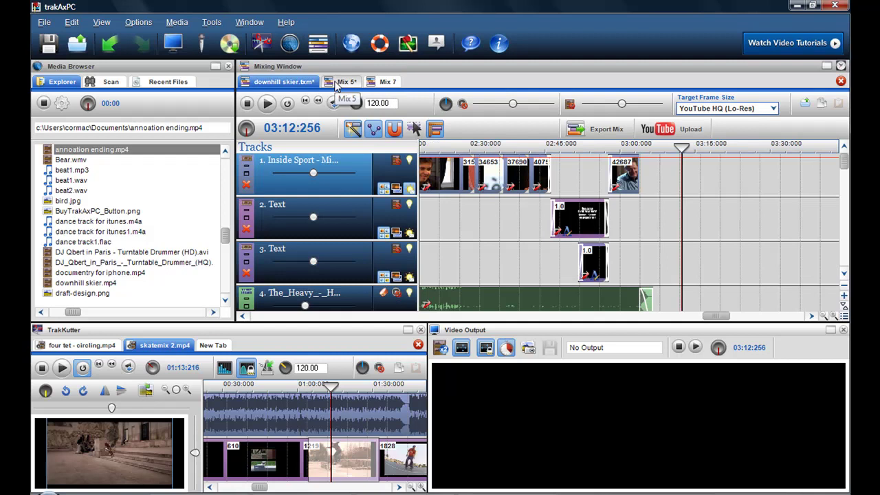
{"action": "left_click", "coordinate": [388, 83]}
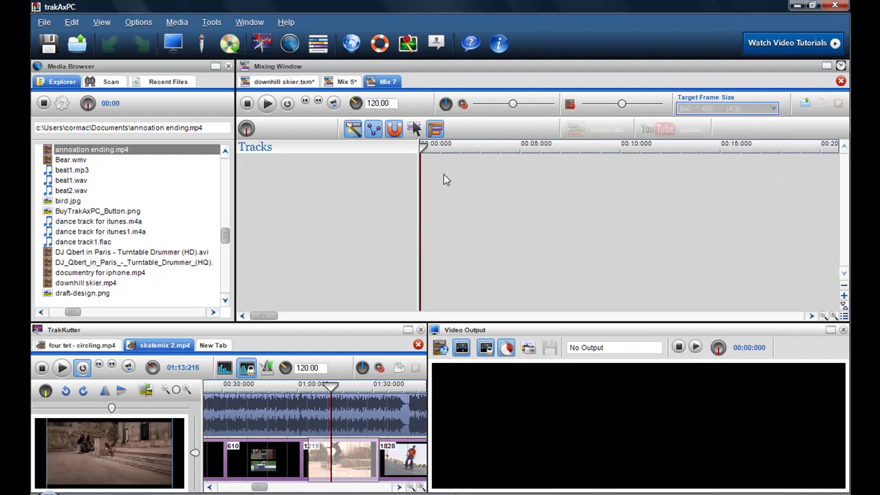
{"action": "right_click", "coordinate": [422, 167]}
{"action": "mouse_move", "coordinate": [457, 169]}
{"action": "left_click", "coordinate": [513, 196]}
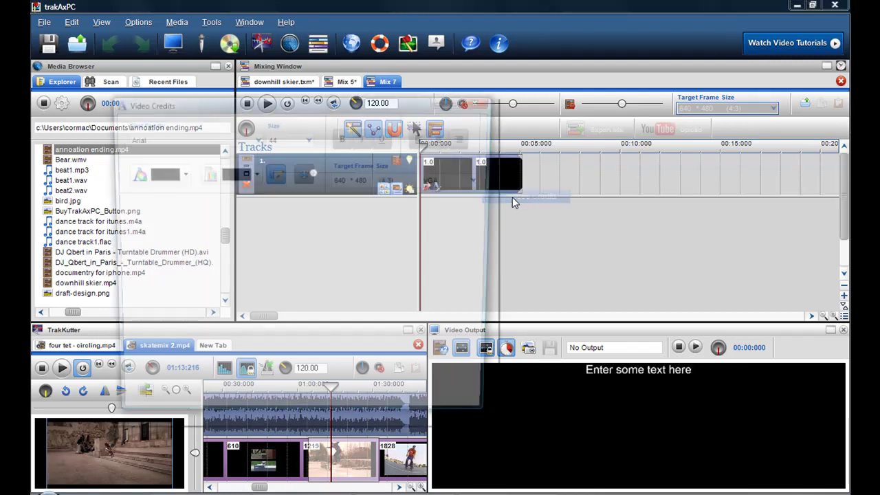
Step: Set the credits and the mix target frame size to YouTube HD 1280×720
{"action": "left_click", "coordinate": [482, 181]}
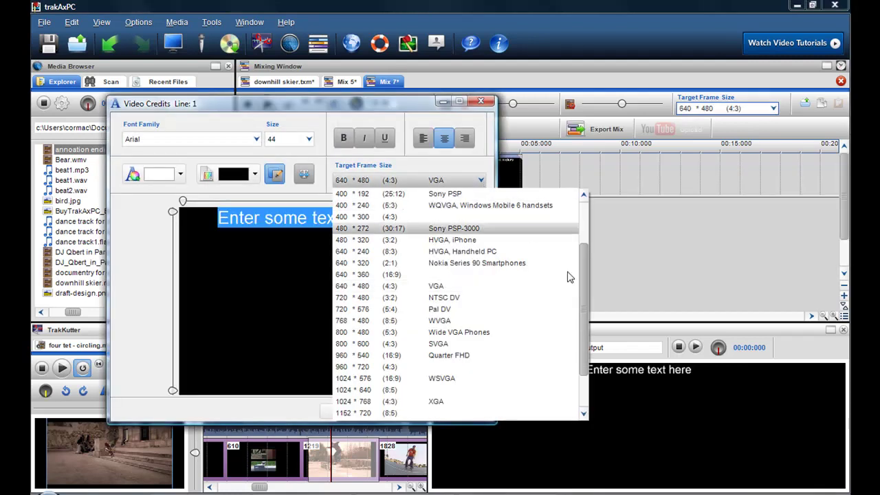
{"action": "left_click_drag", "start_coordinate": [581, 287], "coordinate": [580, 226]}
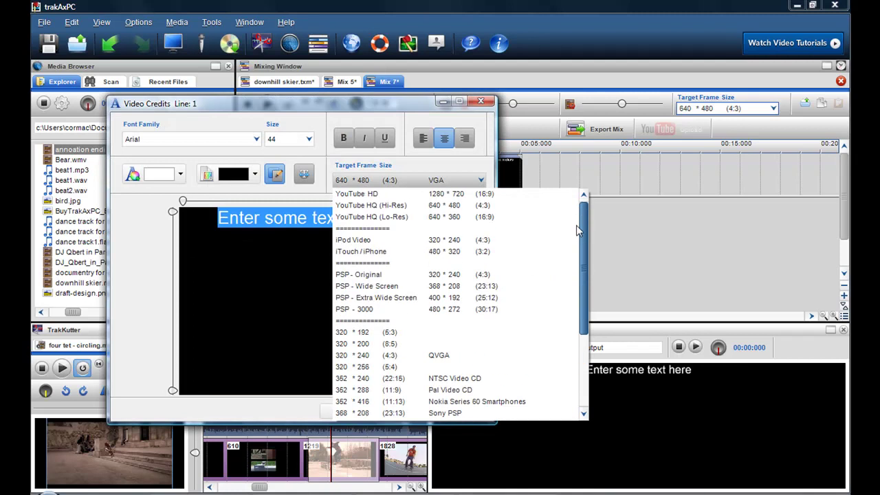
{"action": "left_click", "coordinate": [499, 196]}
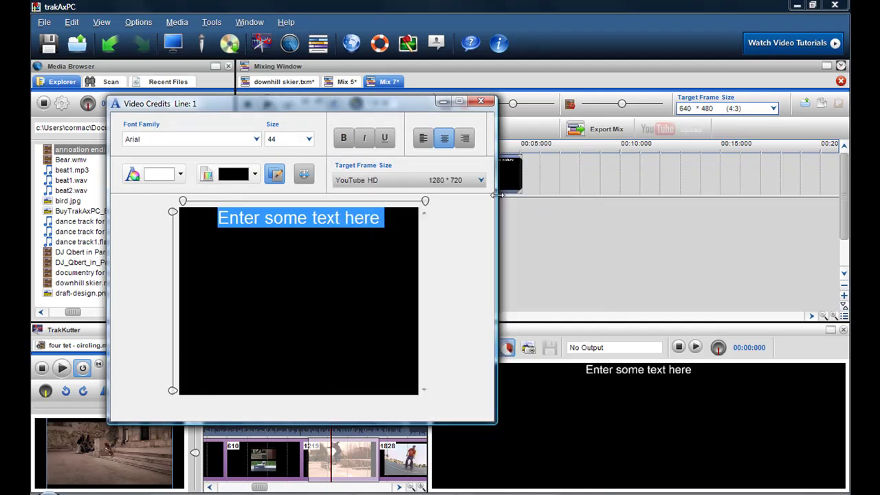
{"action": "left_click", "coordinate": [773, 108]}
{"action": "left_click_drag", "start_coordinate": [848, 218], "coordinate": [843, 136]}
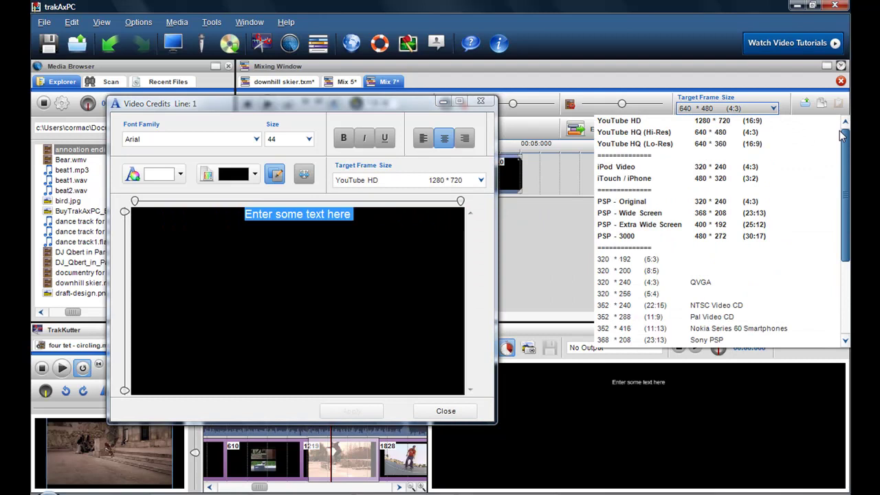
{"action": "left_click", "coordinate": [723, 119]}
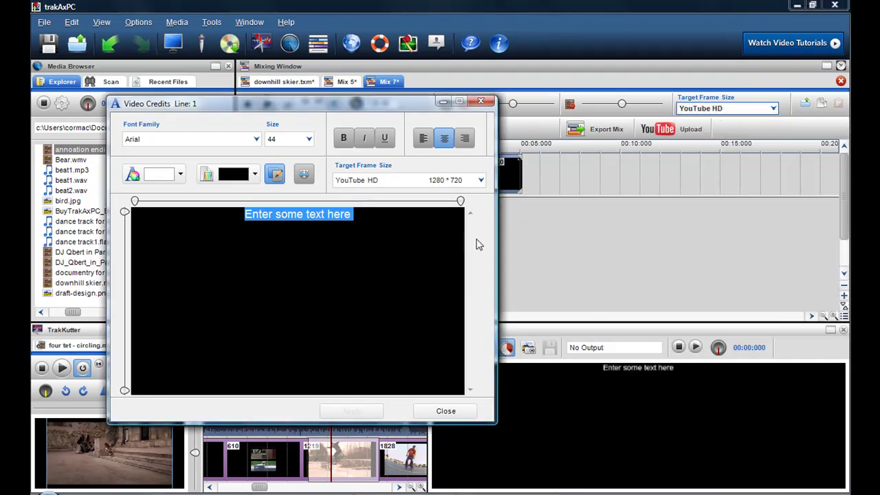
Step: Clear the placeholder and set the 'Check out my video' line to size 80
{"action": "key", "text": "BackSpace"}
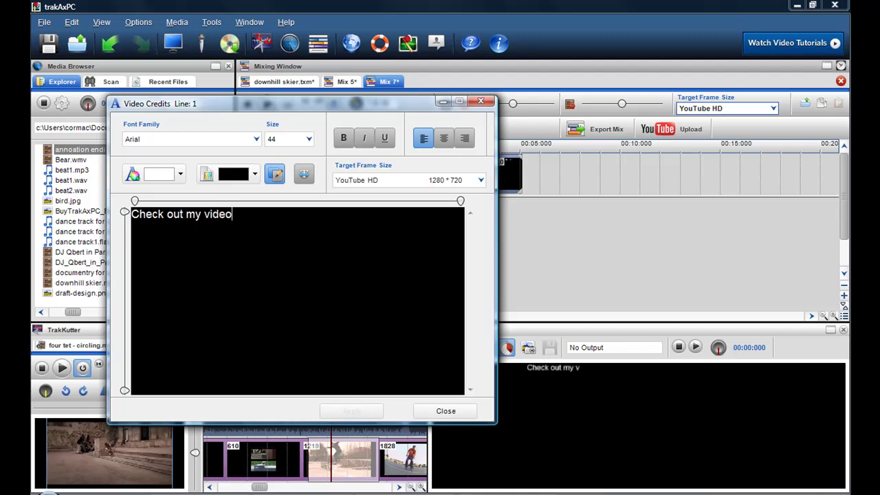
{"action": "left_click_drag", "start_coordinate": [136, 203], "coordinate": [254, 203]}
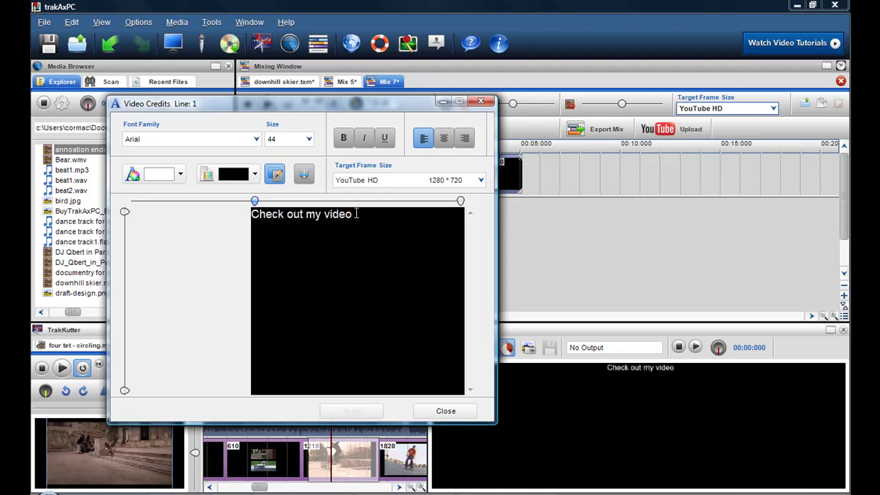
{"action": "left_click_drag", "start_coordinate": [355, 214], "coordinate": [237, 206]}
{"action": "left_click", "coordinate": [300, 144]}
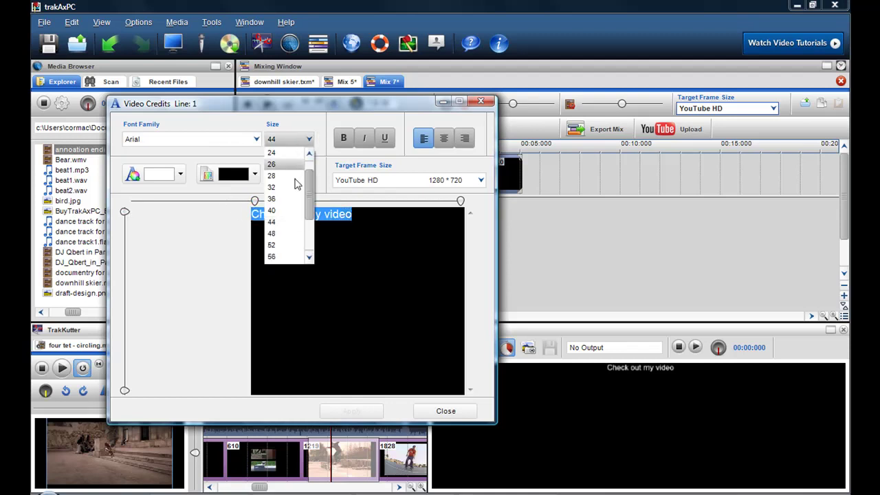
{"action": "scroll", "coordinate": [295, 186], "scroll_direction": "down", "scroll_amount": 3}
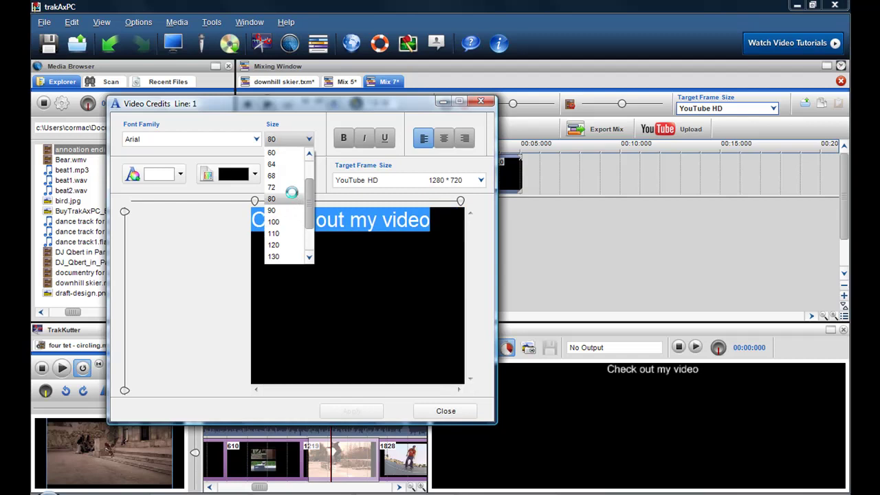
{"action": "left_click", "coordinate": [288, 199]}
Step: Adjust the left margin, centre the line, and complete it as 'Check out my videos'
{"action": "left_click_drag", "start_coordinate": [255, 200], "coordinate": [209, 201]}
{"action": "left_click_drag", "start_coordinate": [383, 228], "coordinate": [145, 200]}
{"action": "left_click", "coordinate": [441, 142]}
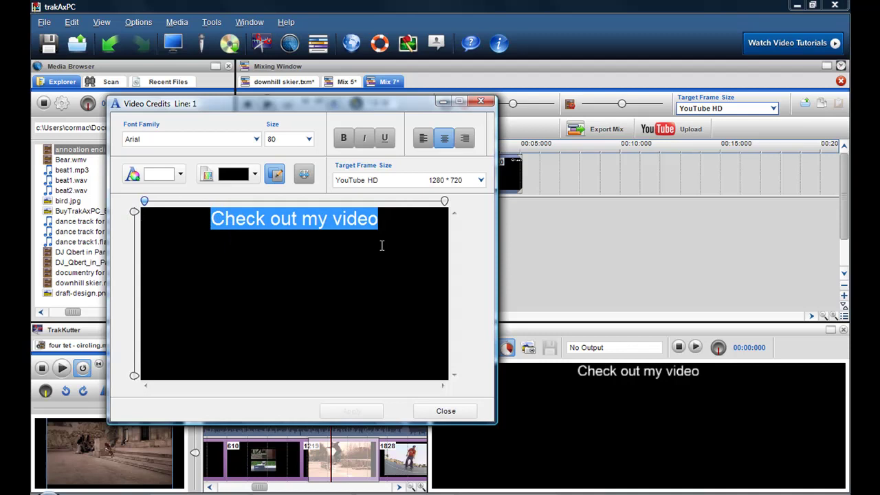
{"action": "left_click", "coordinate": [387, 221]}
{"action": "type", "text": "s"}
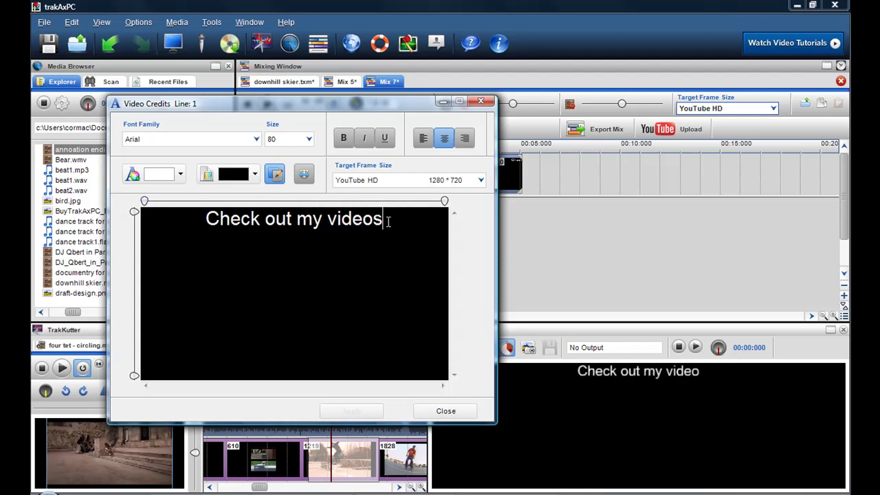
Step: Set the text font to ChunkFive, lower it slightly from the top, and close the editor
{"action": "left_click_drag", "start_coordinate": [388, 220], "coordinate": [189, 232]}
{"action": "left_click", "coordinate": [211, 144]}
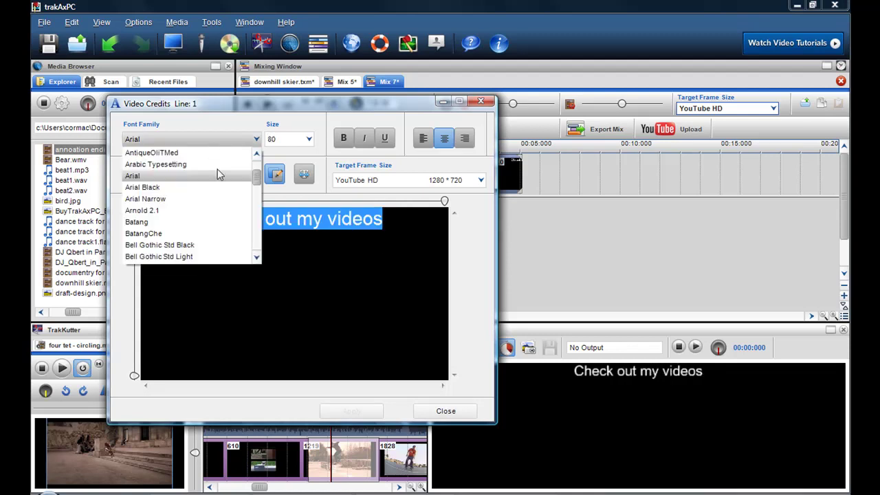
{"action": "scroll", "coordinate": [222, 222], "scroll_direction": "down", "scroll_amount": 3}
{"action": "scroll", "coordinate": [222, 222], "scroll_direction": "down", "scroll_amount": 14}
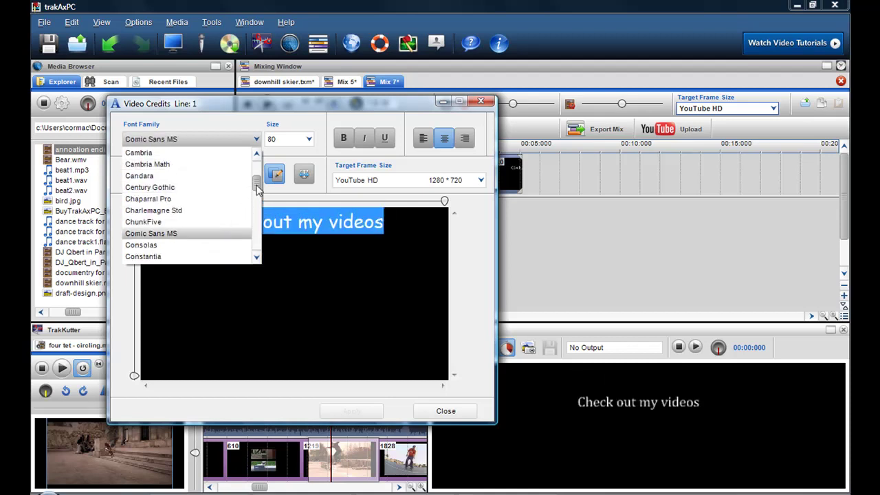
{"action": "left_click", "coordinate": [210, 223]}
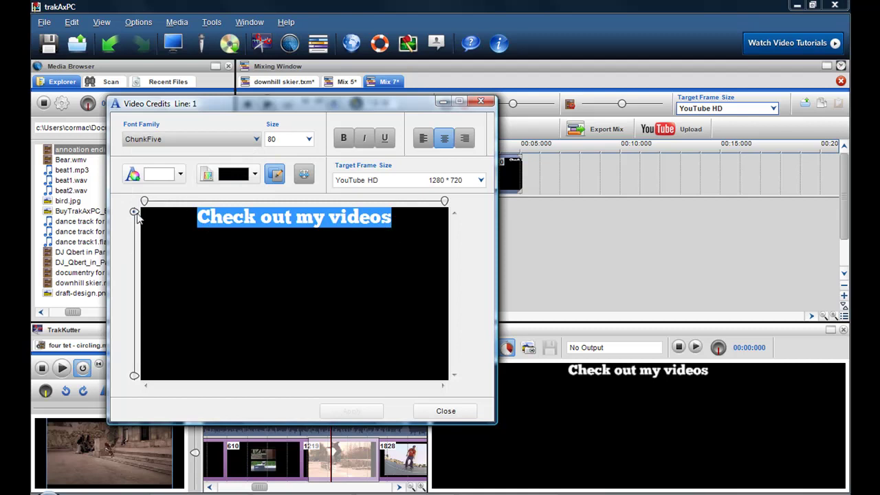
{"action": "left_click_drag", "start_coordinate": [135, 213], "coordinate": [135, 222]}
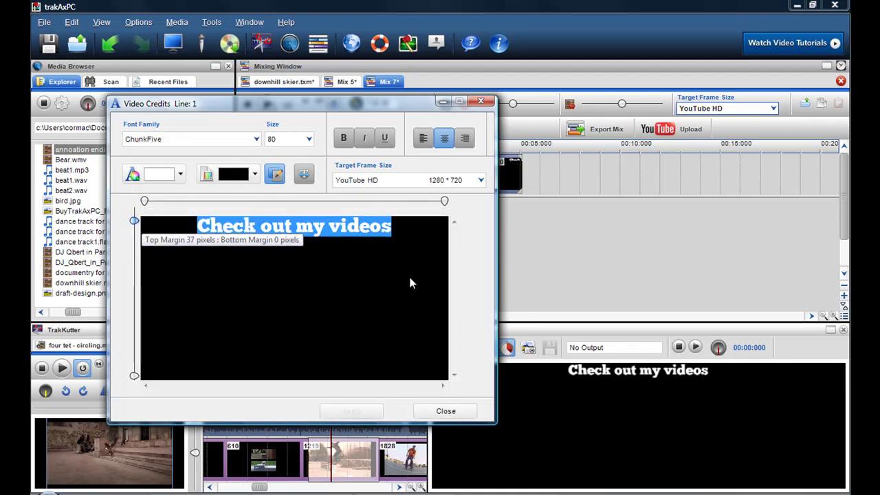
{"action": "left_click", "coordinate": [465, 413]}
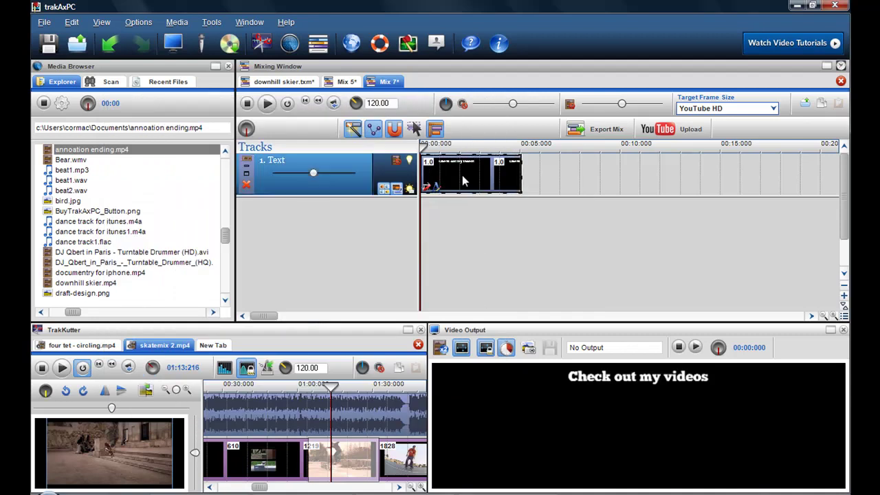
Step: Copy the credits segment and paste it as a second text track
{"action": "right_click", "coordinate": [462, 175]}
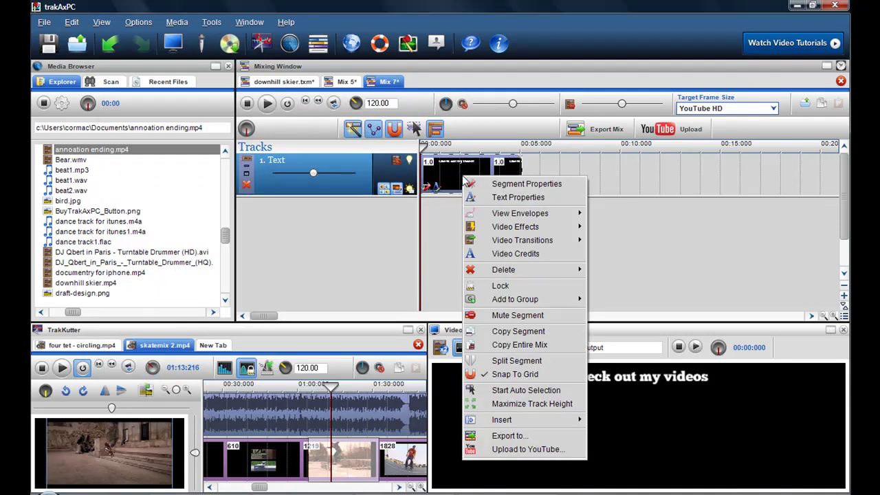
{"action": "left_click", "coordinate": [531, 331]}
{"action": "right_click", "coordinate": [420, 207]}
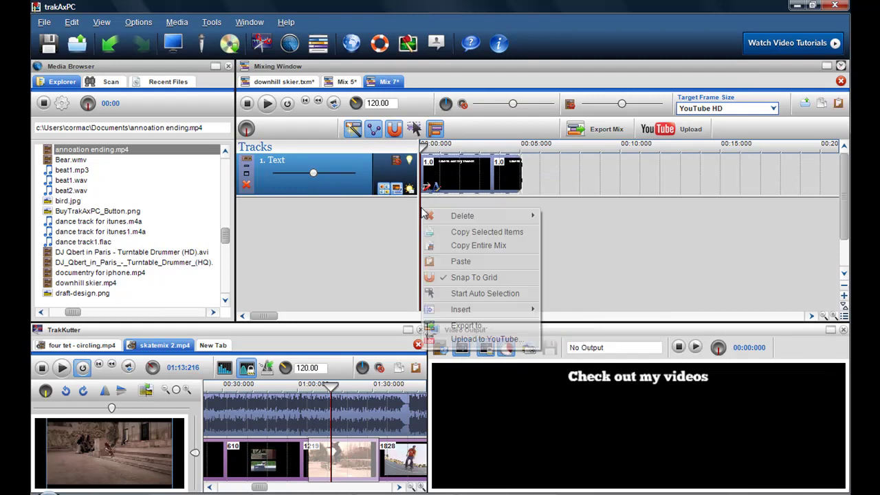
{"action": "left_click", "coordinate": [447, 264]}
{"action": "left_click", "coordinate": [474, 224]}
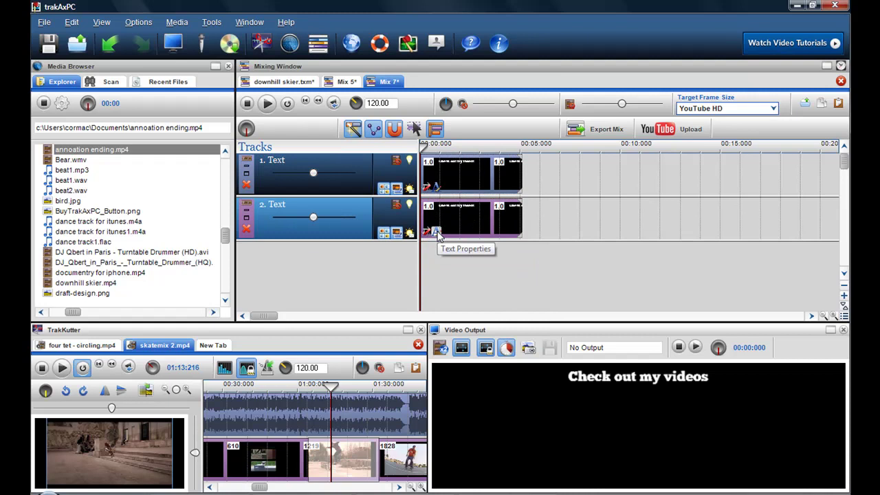
Step: Change the copy to a left-aligned 'Skateboarding' line below the first, then close the editor
{"action": "left_click", "coordinate": [437, 232]}
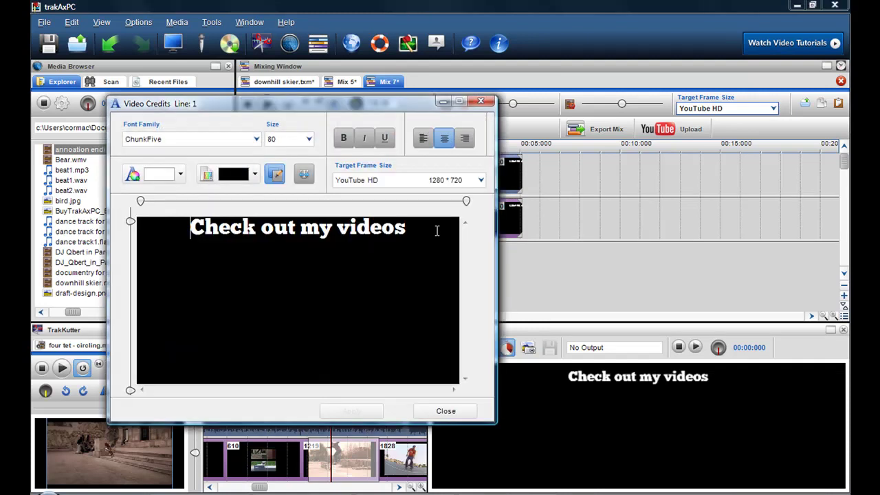
{"action": "left_click_drag", "start_coordinate": [417, 229], "coordinate": [189, 230]}
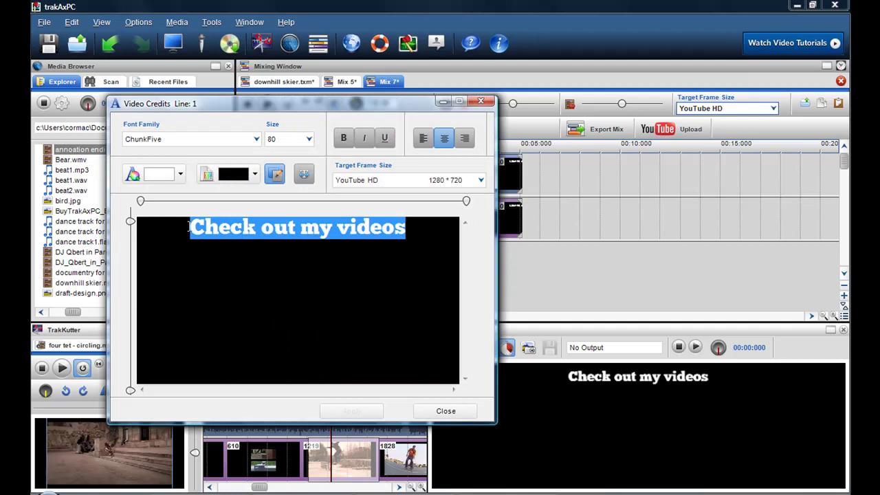
{"action": "key", "text": "Delete"}
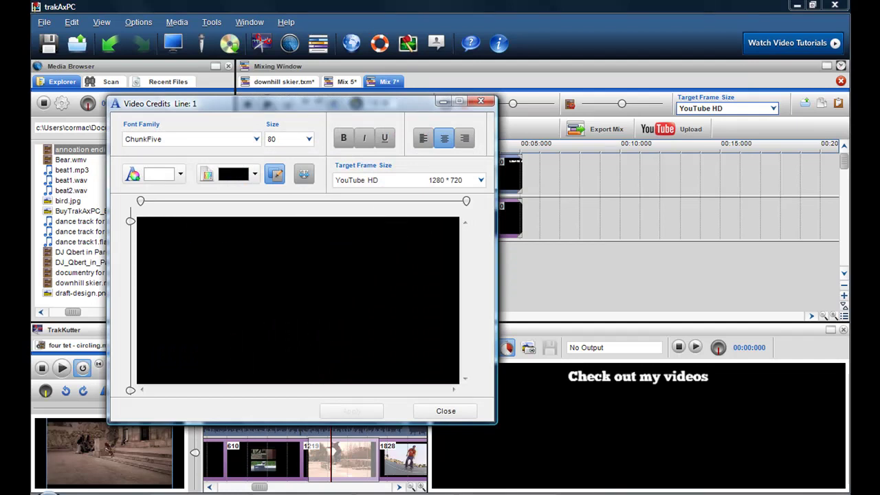
{"action": "type", "text": "Skatebo"}
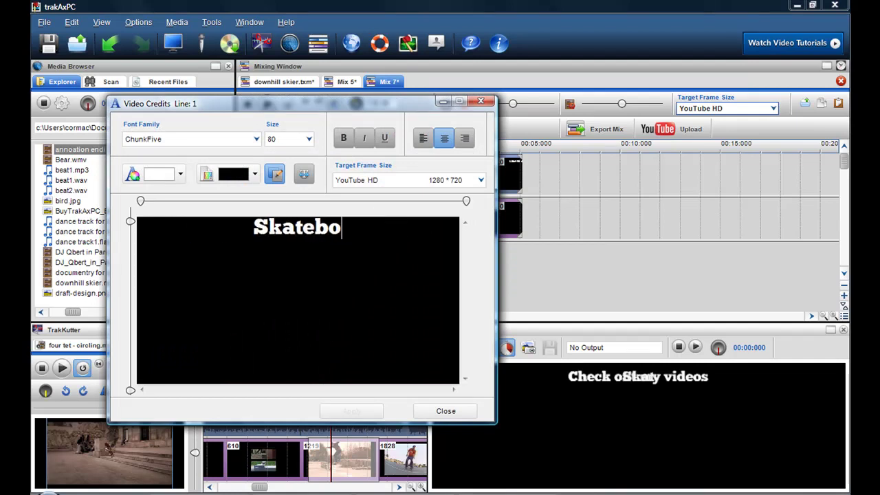
{"action": "type", "text": "arding"}
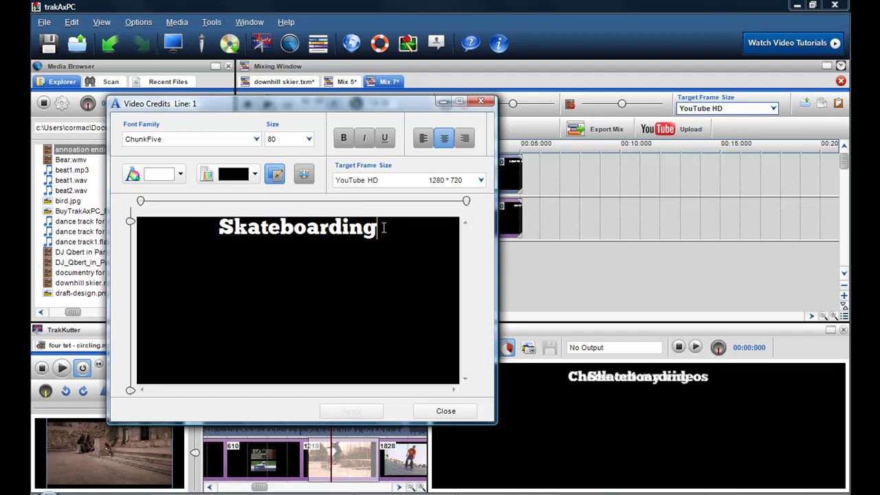
{"action": "left_click_drag", "start_coordinate": [384, 228], "coordinate": [200, 224]}
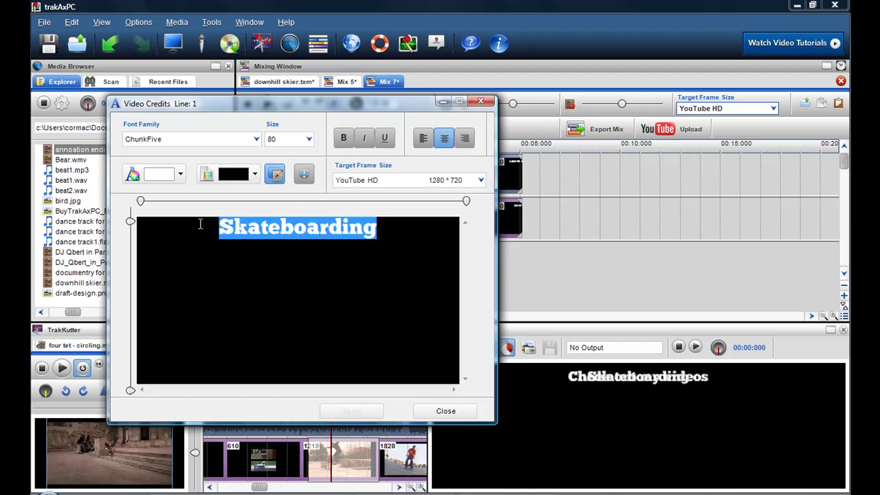
{"action": "left_click", "coordinate": [424, 138]}
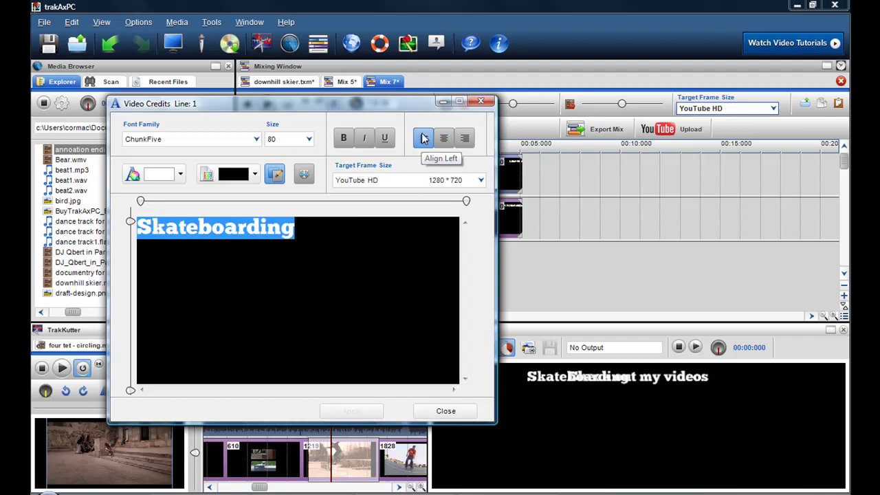
{"action": "left_click_drag", "start_coordinate": [131, 222], "coordinate": [139, 264]}
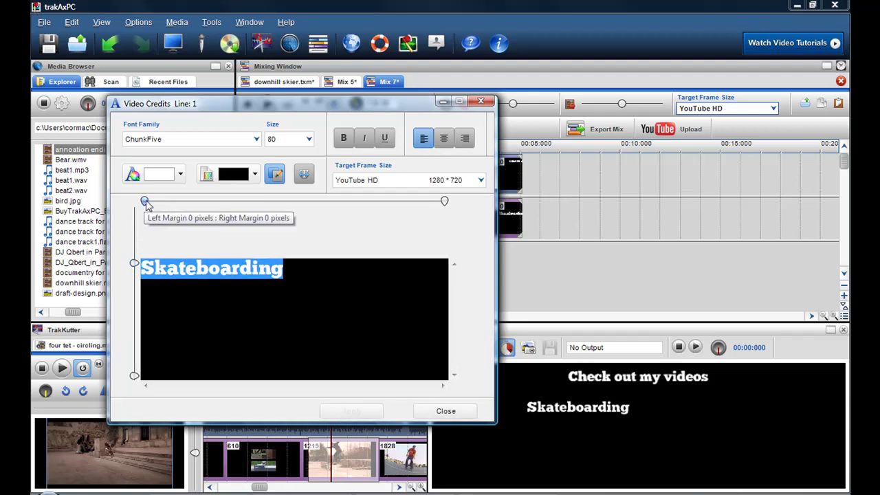
{"action": "mouse_move", "coordinate": [144, 201]}
{"action": "left_mouse_down"}
{"action": "mouse_move", "coordinate": [150, 206]}
{"action": "mouse_move", "coordinate": [148, 200]}
{"action": "left_mouse_up"}
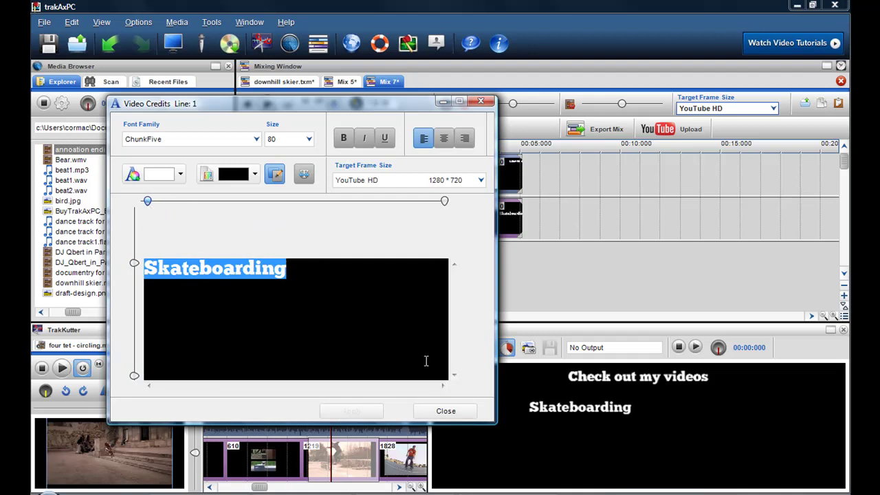
{"action": "left_click", "coordinate": [446, 411]}
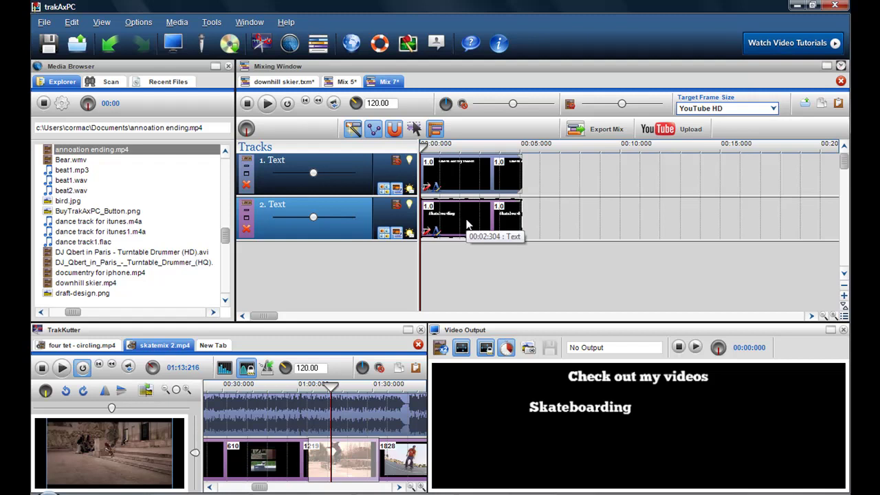
Step: Copy the Skateboarding segment and paste it as a third text track
{"action": "right_click", "coordinate": [466, 218]}
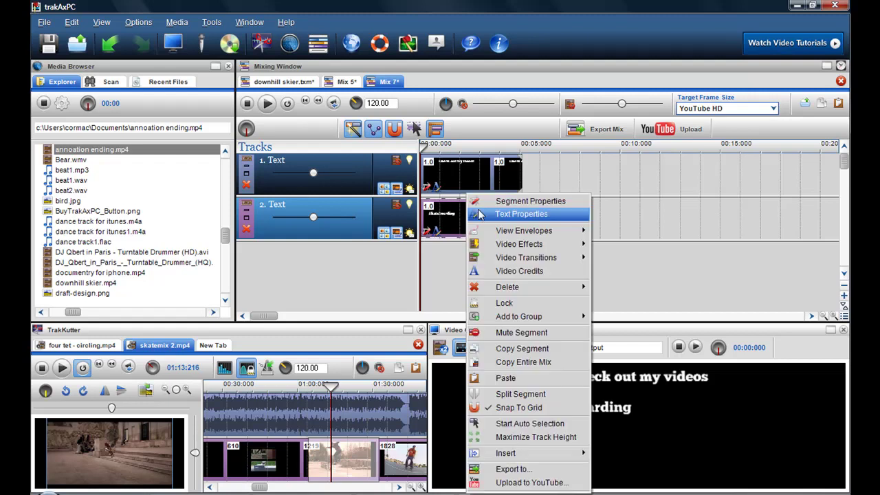
{"action": "left_click", "coordinate": [517, 349]}
{"action": "right_click", "coordinate": [422, 262]}
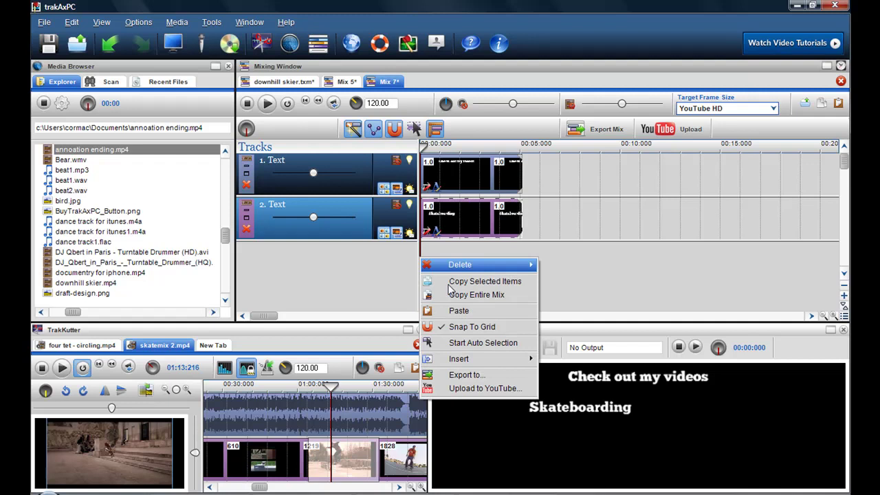
{"action": "left_click", "coordinate": [454, 313]}
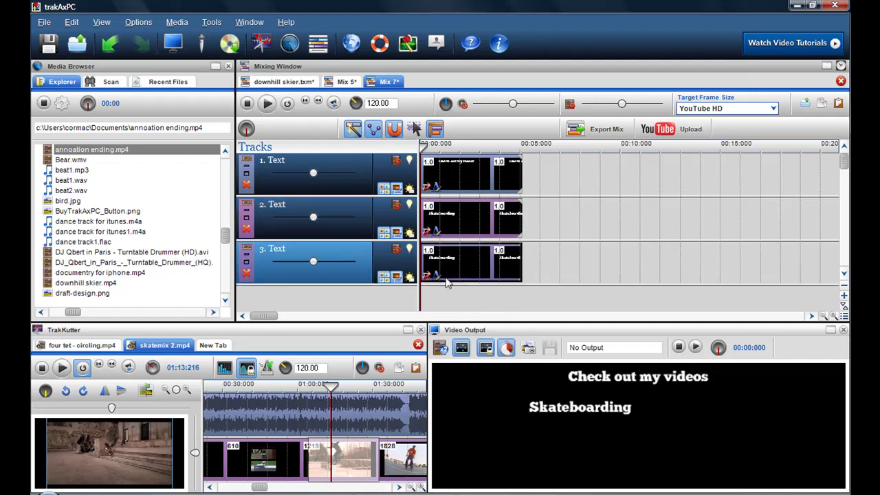
Step: Change the third caption to 'Four Tet - Circling' at size 60, shifted right of Skateboarding
{"action": "double_click", "coordinate": [436, 278]}
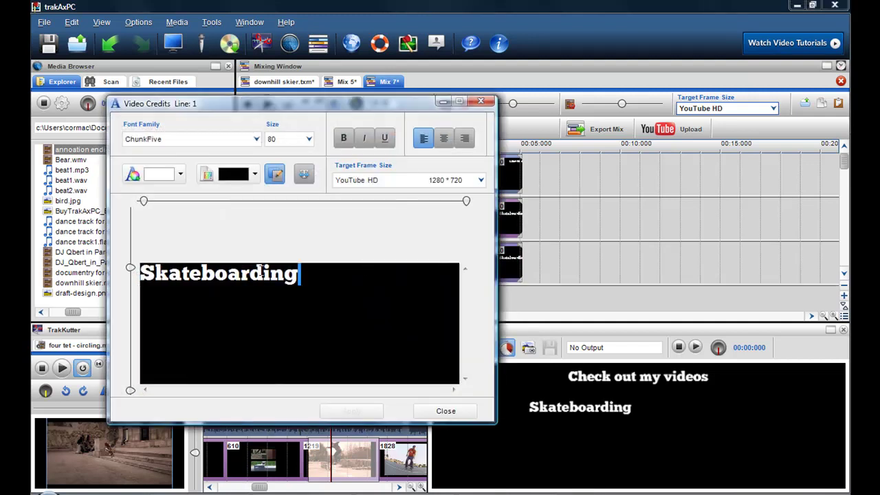
{"action": "left_click_drag", "start_coordinate": [300, 273], "coordinate": [119, 272]}
{"action": "key", "text": "Delete"}
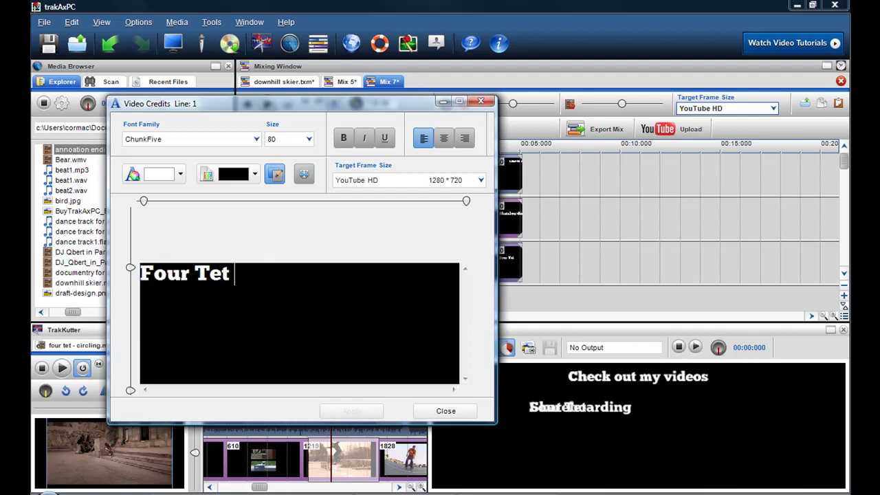
{"action": "type", "text": "Four Tet - Circ"}
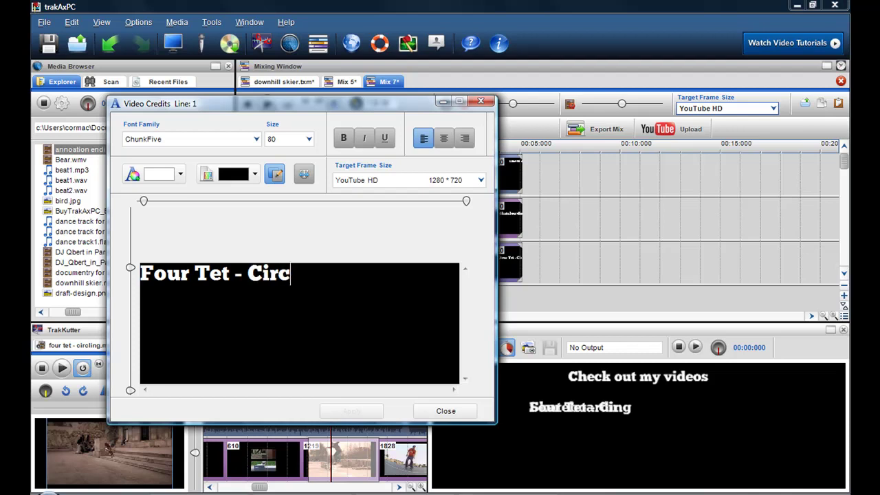
{"action": "type", "text": "ling"}
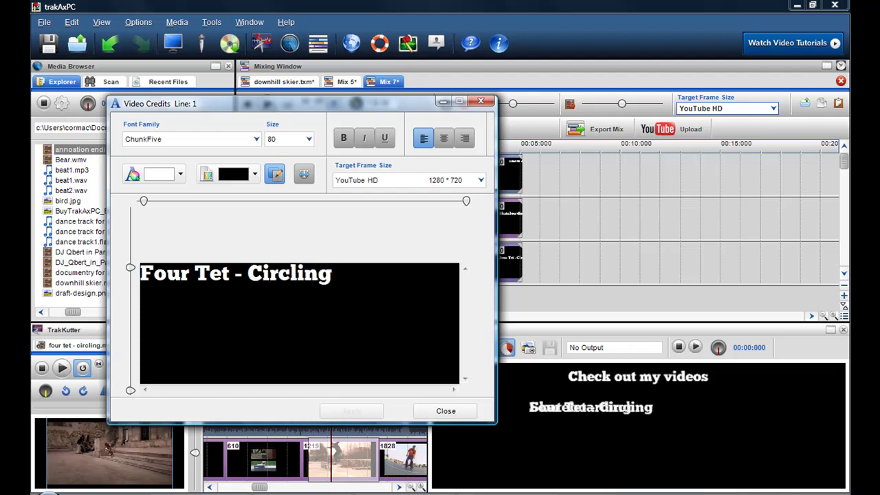
{"action": "left_click_drag", "start_coordinate": [143, 200], "coordinate": [288, 204]}
{"action": "left_click_drag", "start_coordinate": [288, 270], "coordinate": [464, 264]}
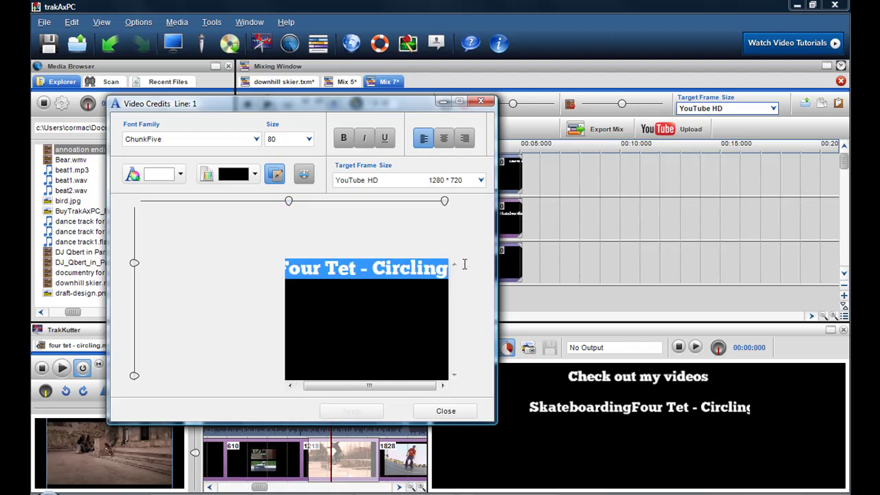
{"action": "left_click", "coordinate": [309, 139]}
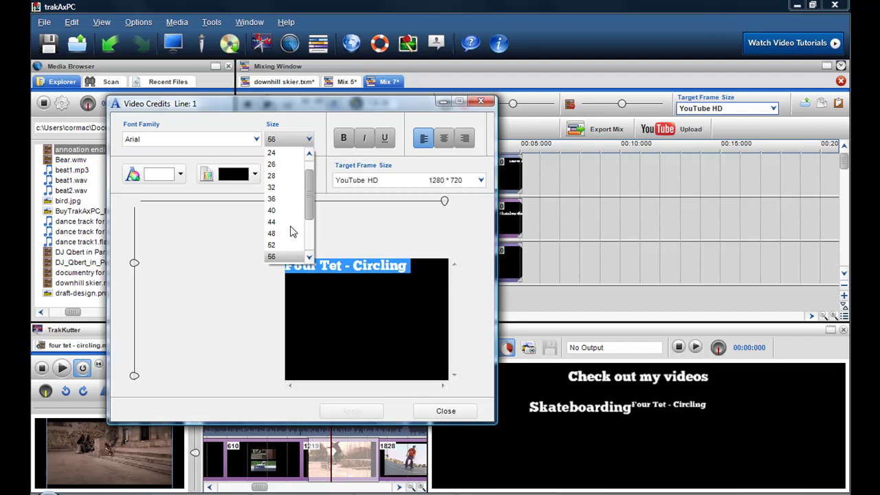
{"action": "scroll", "coordinate": [291, 232], "scroll_direction": "down", "scroll_amount": 3}
{"action": "left_click", "coordinate": [278, 154]}
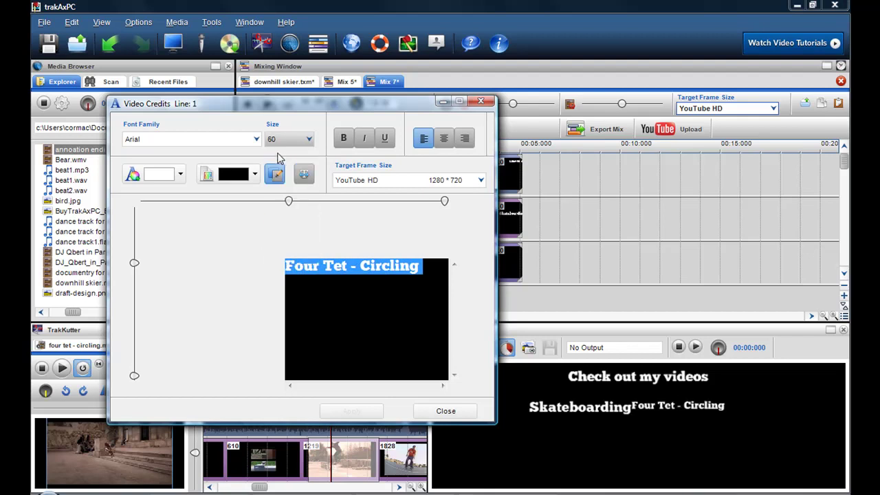
{"action": "left_click", "coordinate": [445, 410]}
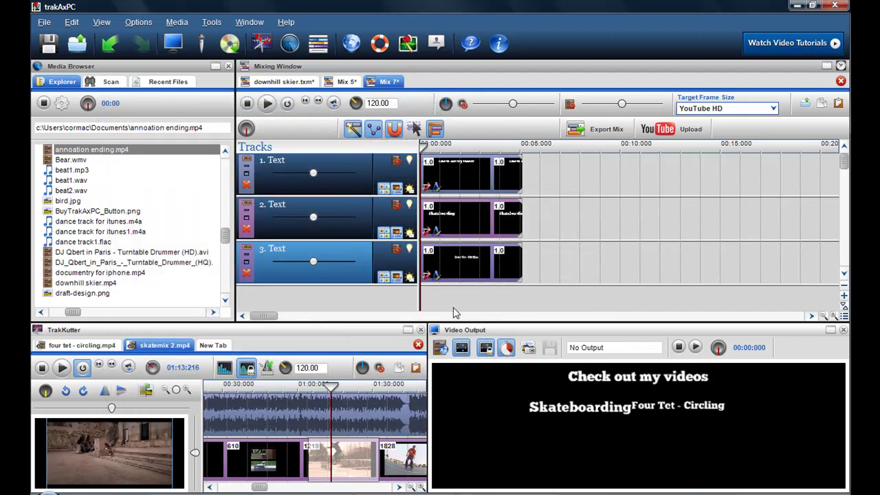
Step: Reduce the Skateboarding caption to size 60
{"action": "left_click", "coordinate": [386, 235]}
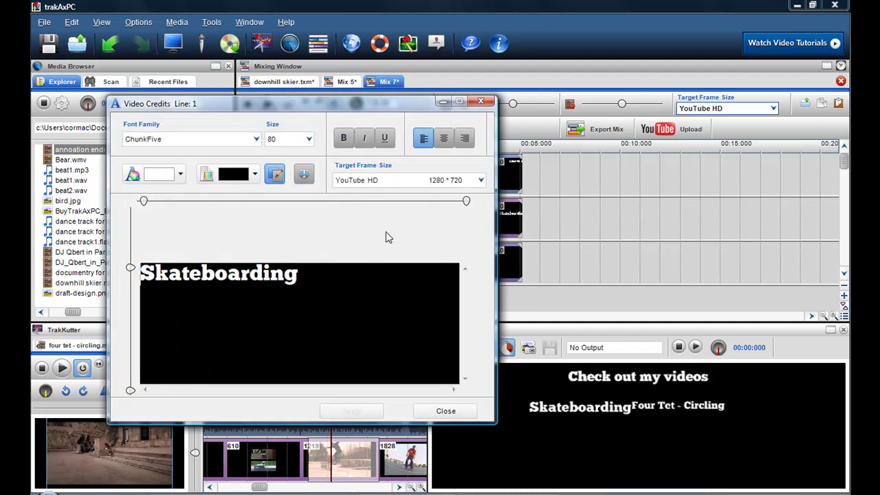
{"action": "left_click_drag", "start_coordinate": [317, 276], "coordinate": [113, 270]}
{"action": "left_click", "coordinate": [309, 139]}
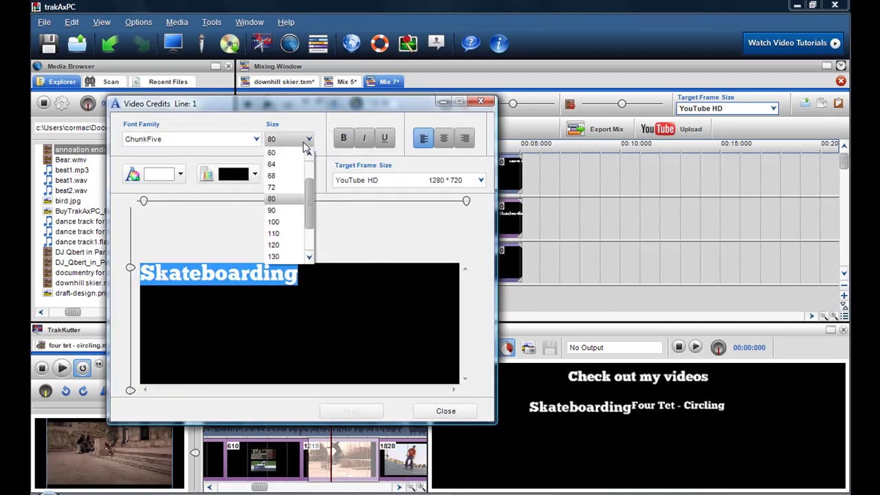
{"action": "left_click", "coordinate": [289, 156]}
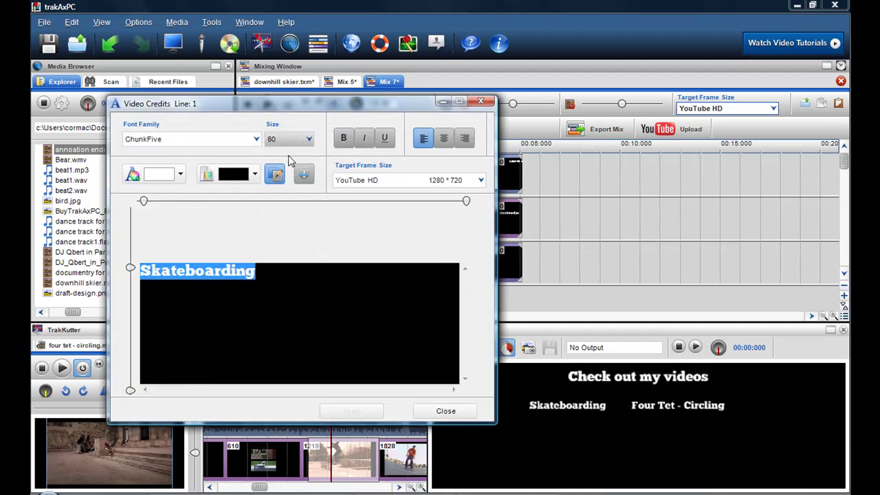
{"action": "left_click", "coordinate": [480, 102]}
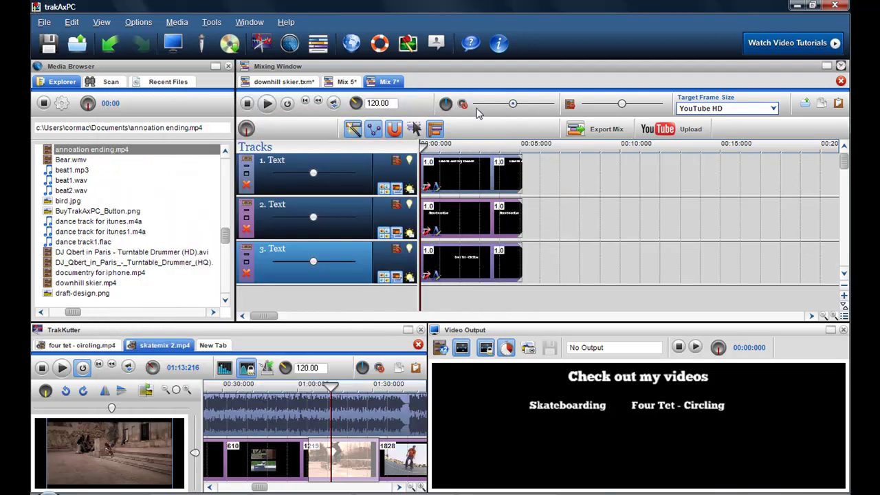
Step: Shift the Four Tet - Circling caption further right
{"action": "left_click", "coordinate": [437, 276]}
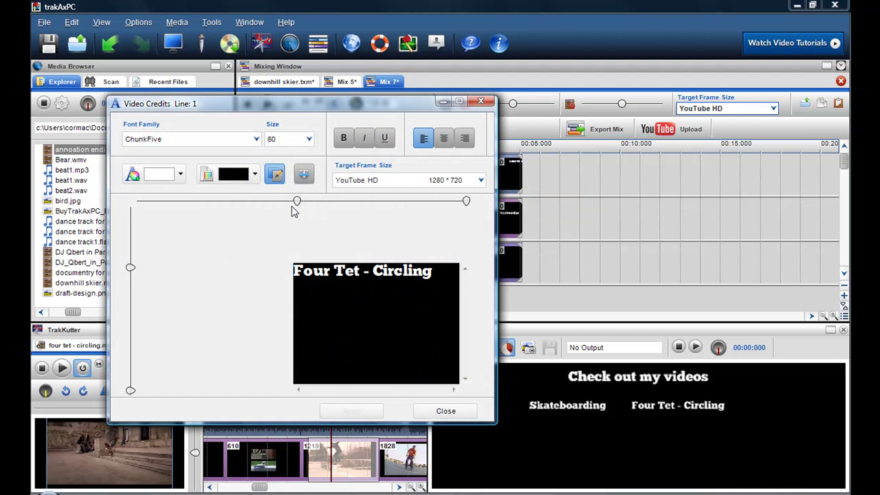
{"action": "mouse_move", "coordinate": [306, 207]}
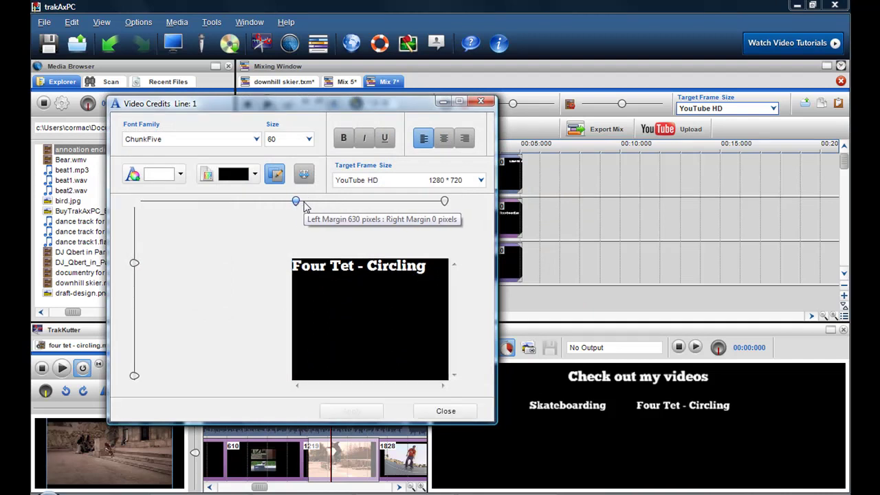
{"action": "left_click", "coordinate": [481, 103]}
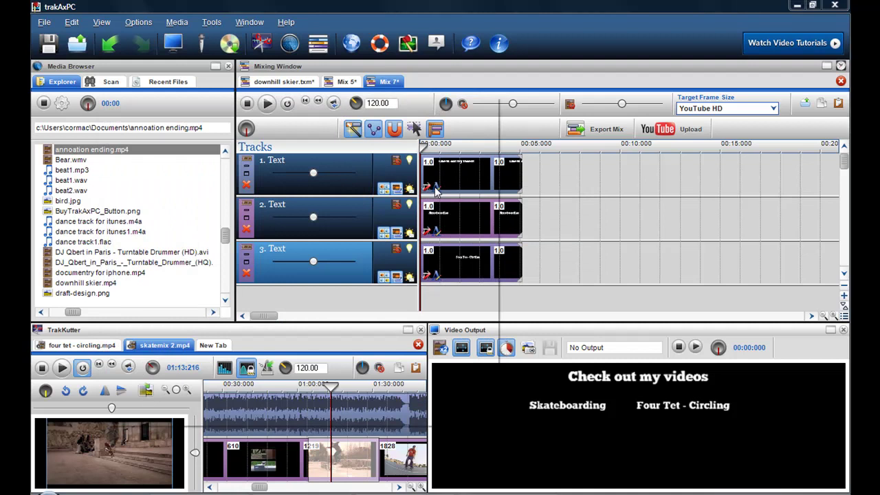
Step: Left-align 'Check out my videos' and push its left margin to 163 pixels
{"action": "double_click", "coordinate": [437, 192]}
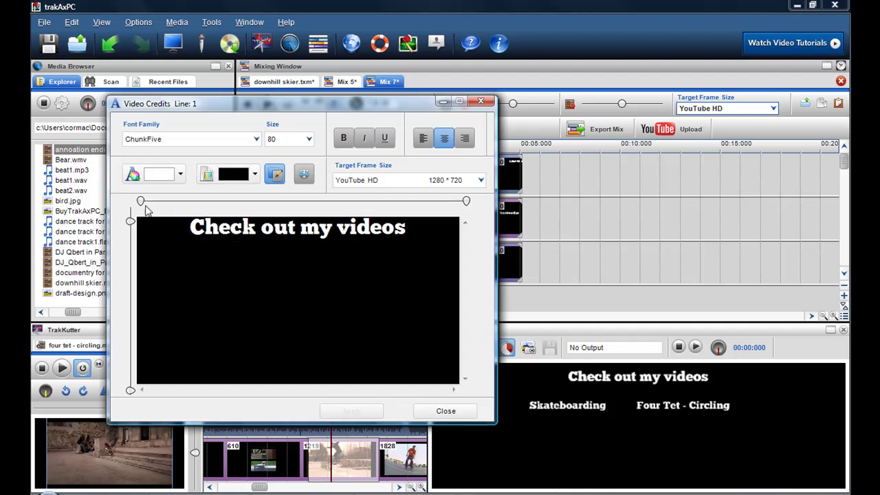
{"action": "left_click_drag", "start_coordinate": [190, 228], "coordinate": [445, 227]}
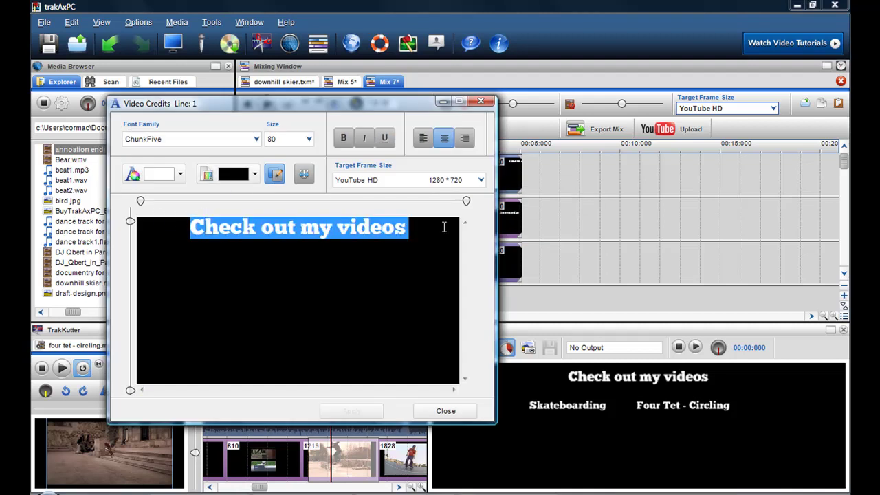
{"action": "left_click", "coordinate": [424, 139]}
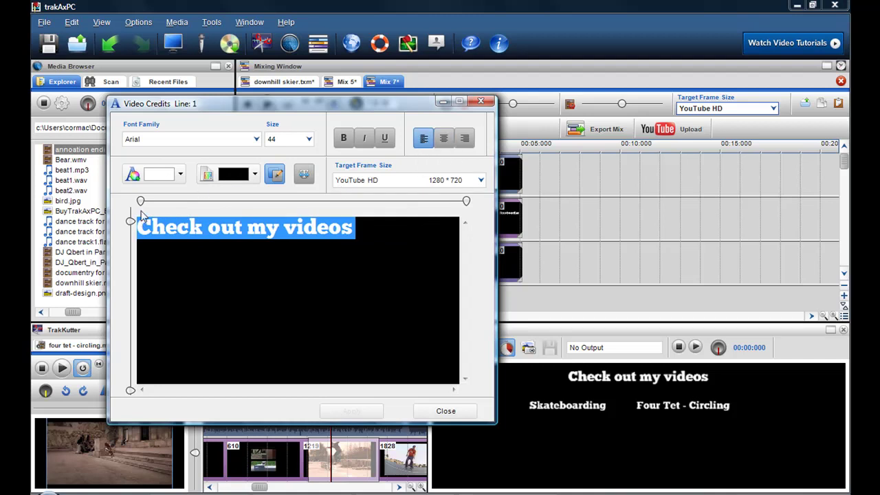
{"action": "left_click_drag", "start_coordinate": [141, 201], "coordinate": [184, 206]}
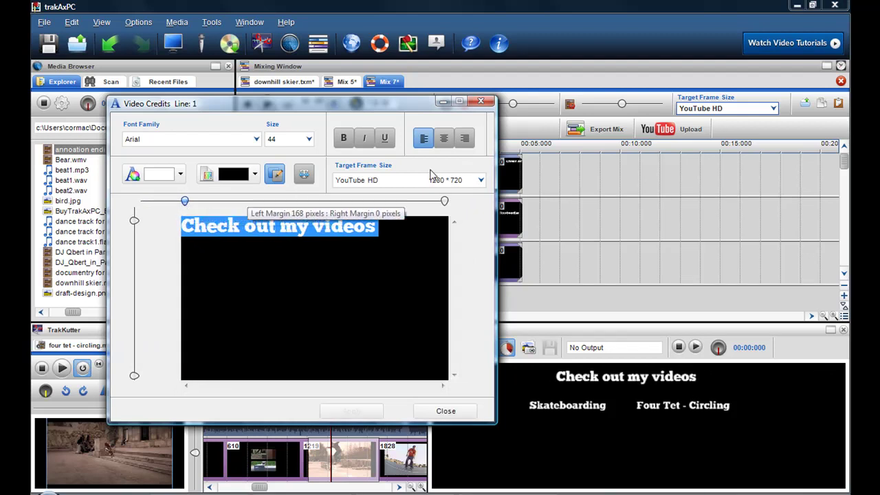
{"action": "left_click", "coordinate": [481, 102]}
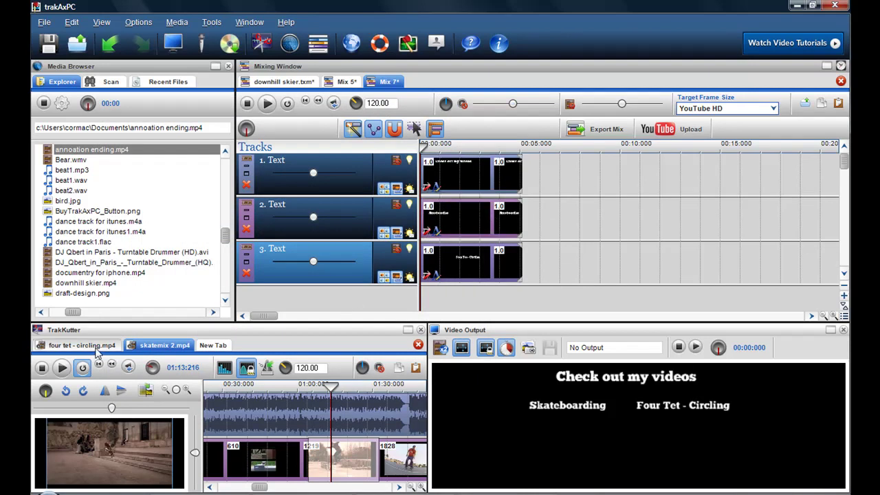
Step: Scrub skatemix 2 to about 00:52 and enlarge the clip preview and lower panels
{"action": "left_click", "coordinate": [258, 445]}
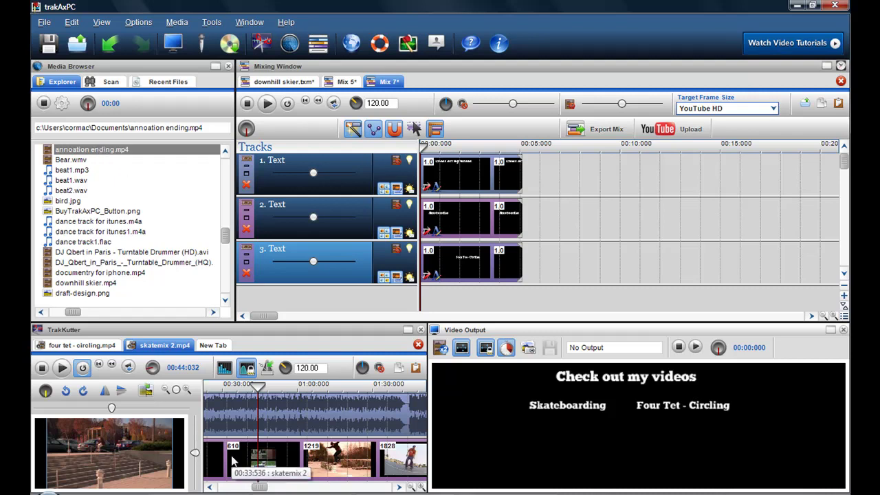
{"action": "scroll", "coordinate": [303, 458], "scroll_direction": "down", "scroll_amount": 2}
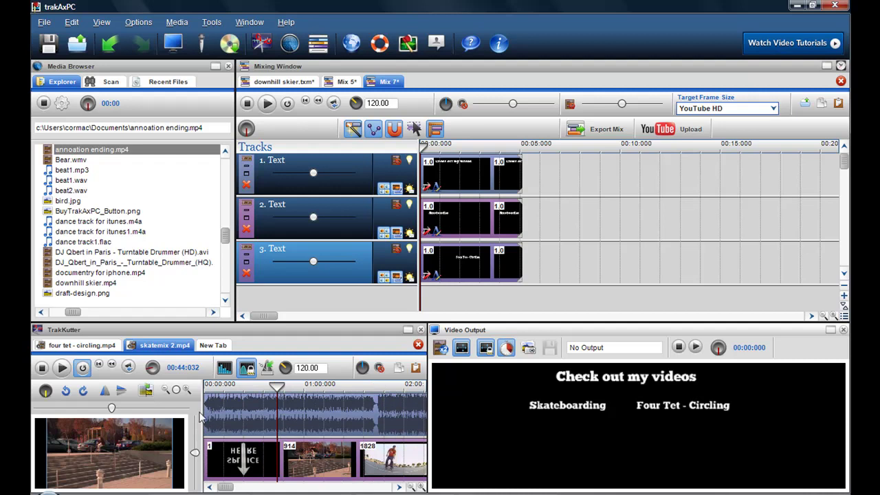
{"action": "left_click_drag", "start_coordinate": [198, 413], "coordinate": [234, 413]}
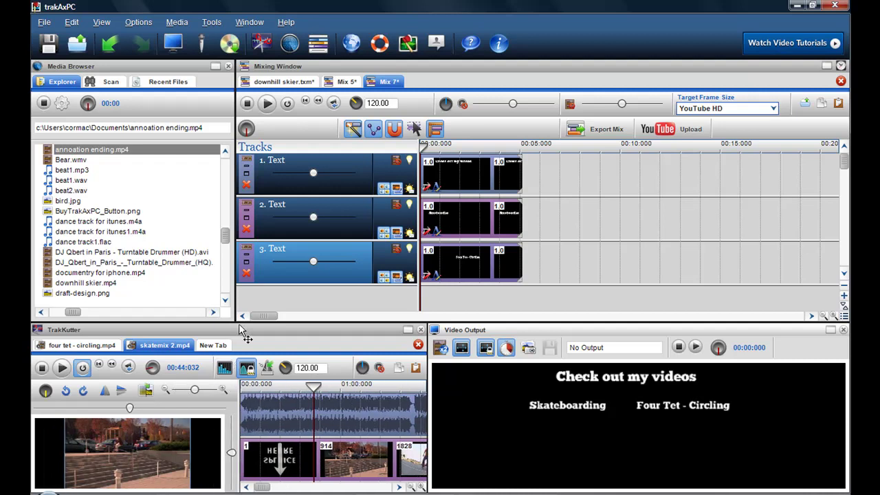
{"action": "left_click_drag", "start_coordinate": [237, 322], "coordinate": [237, 236]}
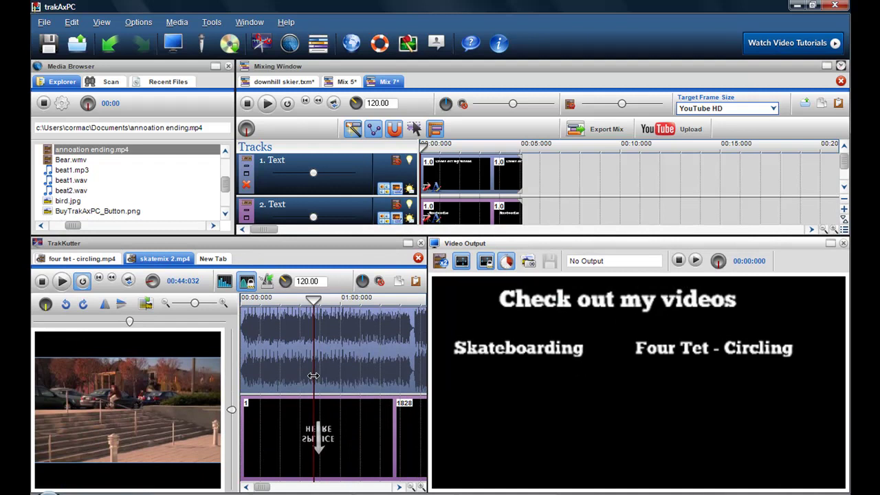
{"action": "left_click_drag", "start_coordinate": [313, 375], "coordinate": [329, 375]}
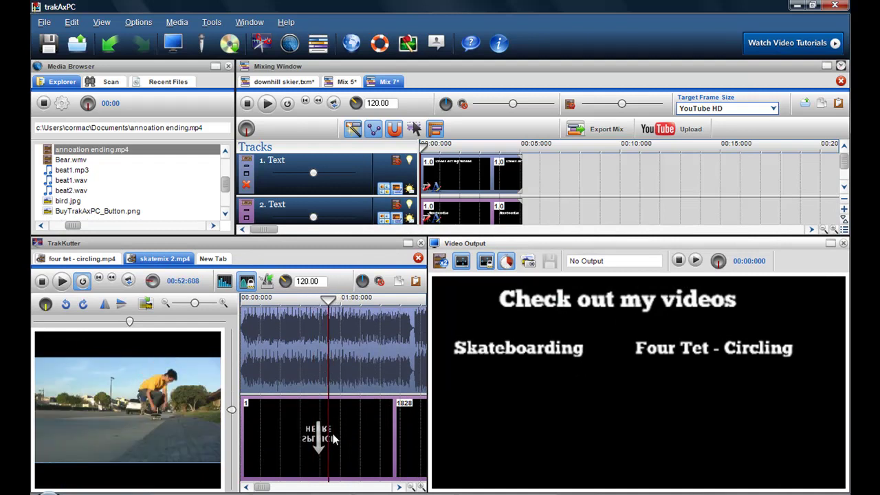
Step: Mark skatemix 2 from frame 861 to 1721 and copy the section
{"action": "left_click_drag", "start_coordinate": [325, 411], "coordinate": [387, 412]}
{"action": "left_click_drag", "start_coordinate": [328, 373], "coordinate": [351, 383]}
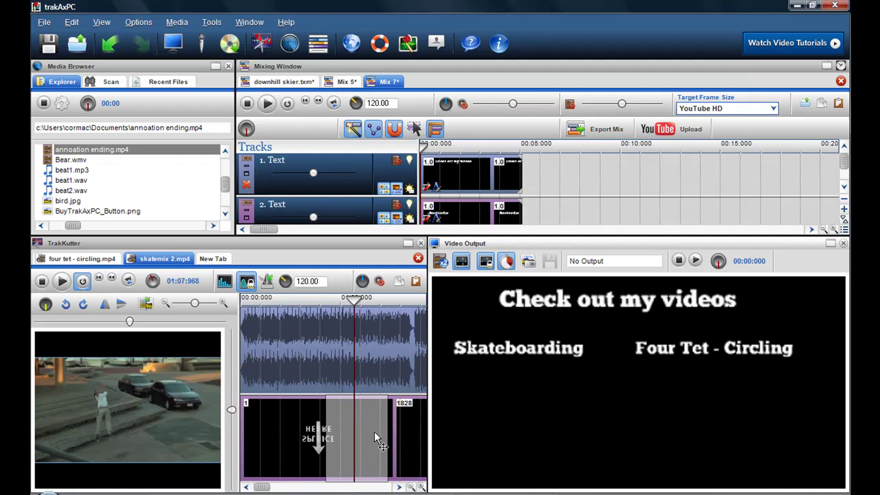
{"action": "right_click", "coordinate": [374, 431]}
{"action": "left_click", "coordinate": [406, 376]}
{"action": "left_click_drag", "start_coordinate": [458, 236], "coordinate": [459, 329]}
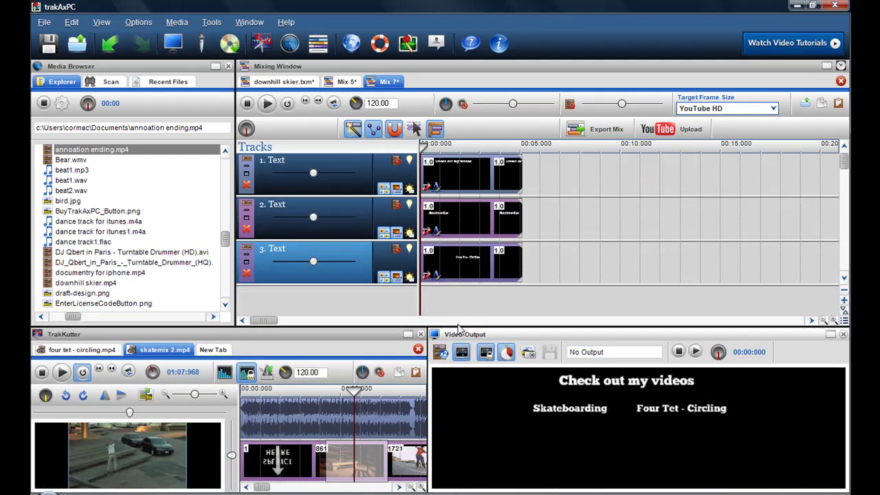
Step: Paste the skatemix 2 clips as a fourth track and trim the clip shorter
{"action": "right_click", "coordinate": [422, 298]}
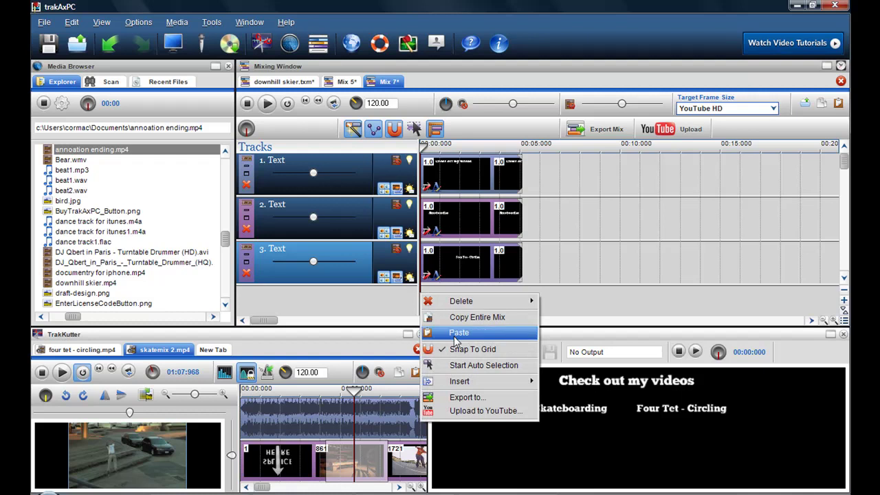
{"action": "left_click", "coordinate": [440, 332]}
{"action": "scroll", "coordinate": [674, 282], "scroll_direction": "down", "scroll_amount": 2}
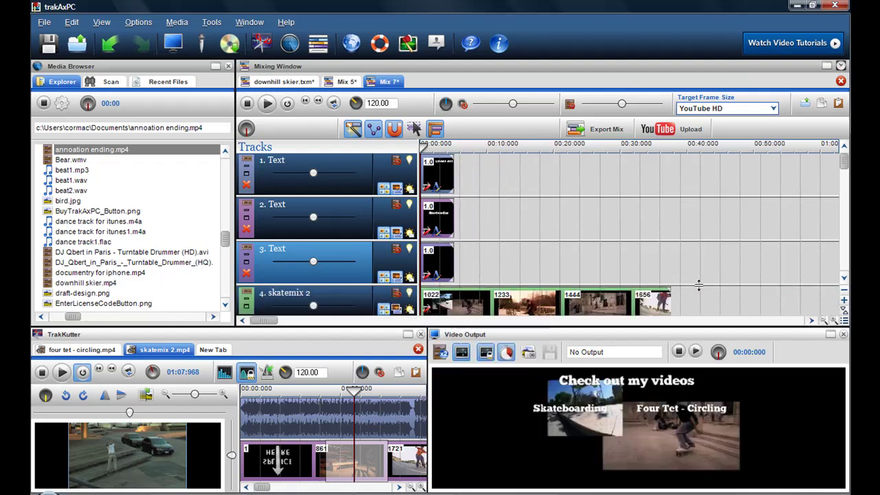
{"action": "left_click_drag", "start_coordinate": [662, 303], "coordinate": [514, 303]}
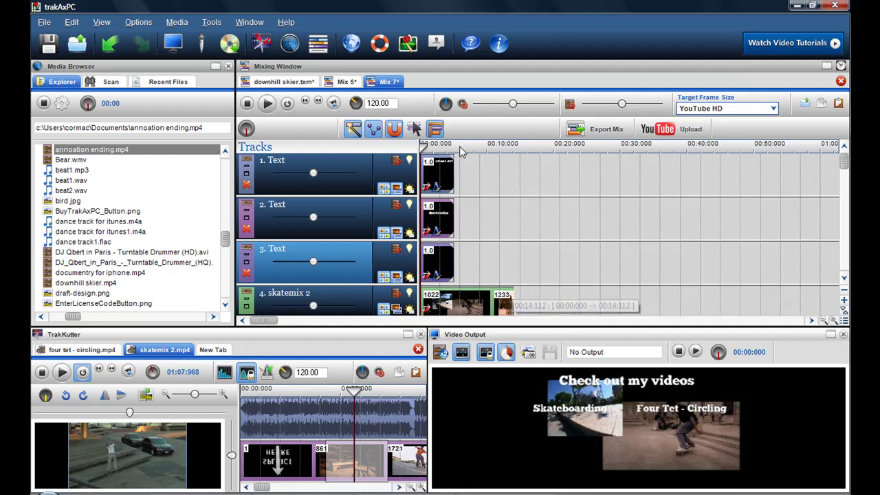
Step: Extend the three text clips to about 00:11:904 and align the skatemix clip end with them
{"action": "left_click_drag", "start_coordinate": [453, 170], "coordinate": [498, 170]}
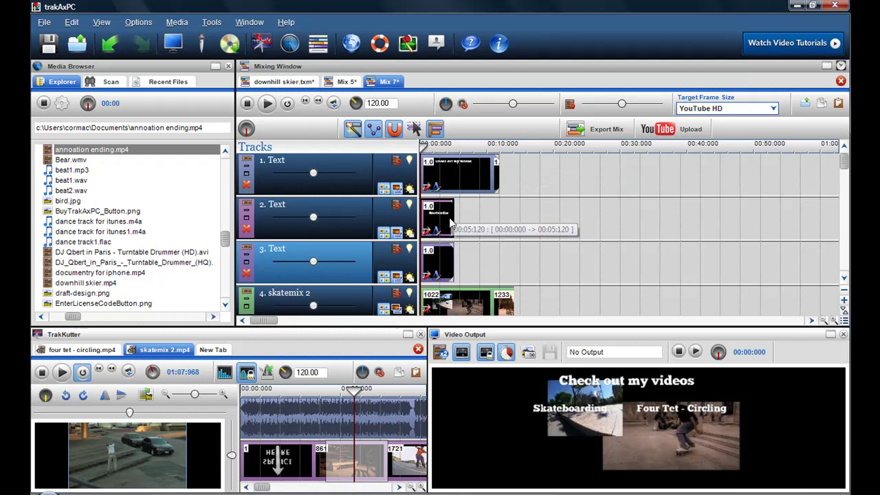
{"action": "left_click_drag", "start_coordinate": [454, 215], "coordinate": [495, 216]}
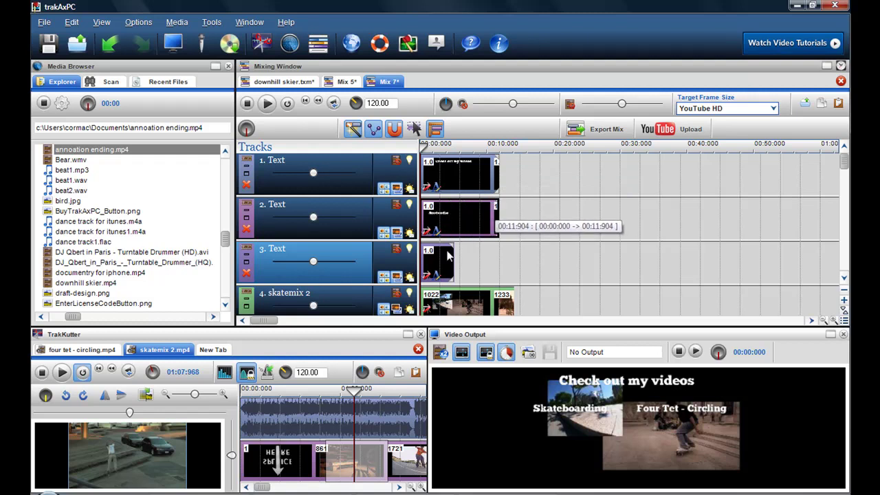
{"action": "left_click_drag", "start_coordinate": [454, 255], "coordinate": [497, 256]}
{"action": "left_click_drag", "start_coordinate": [510, 300], "coordinate": [498, 301]}
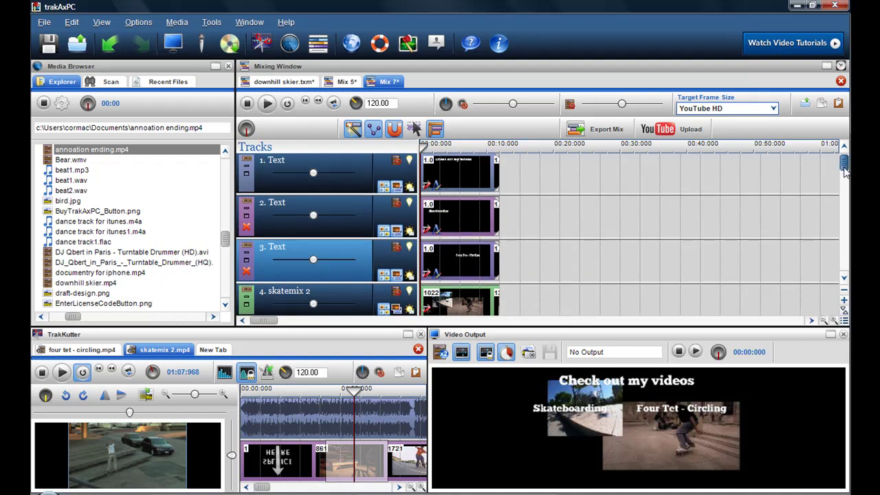
Step: Open the skatemix 2 clip editor and set the mix playhead to 00:01:344
{"action": "left_click_drag", "start_coordinate": [845, 163], "coordinate": [846, 189]}
{"action": "double_click", "coordinate": [426, 284]}
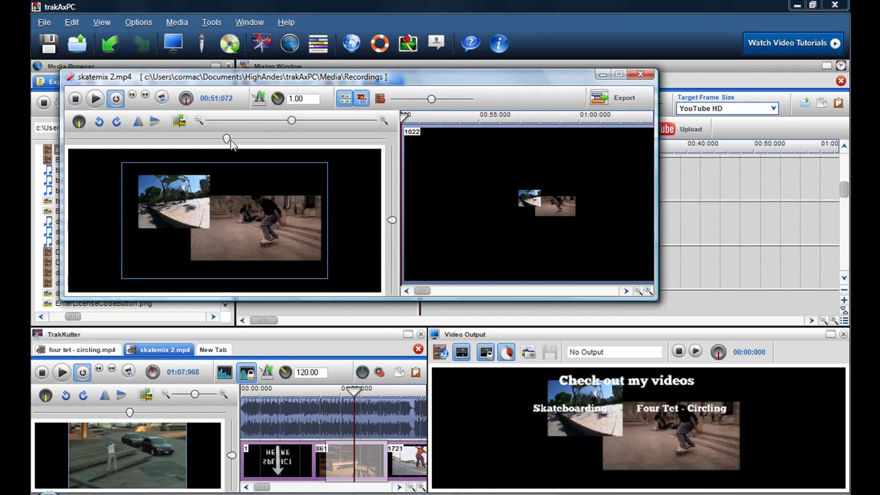
{"action": "left_click", "coordinate": [406, 119]}
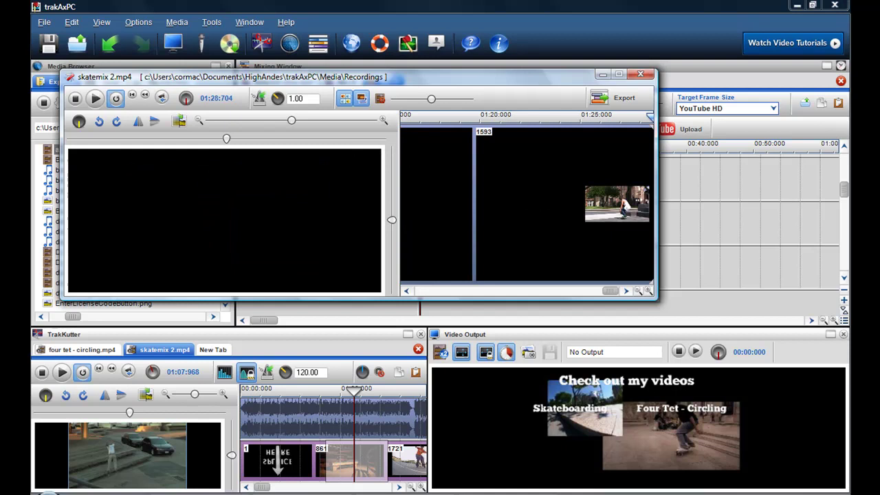
{"action": "left_click", "coordinate": [552, 176]}
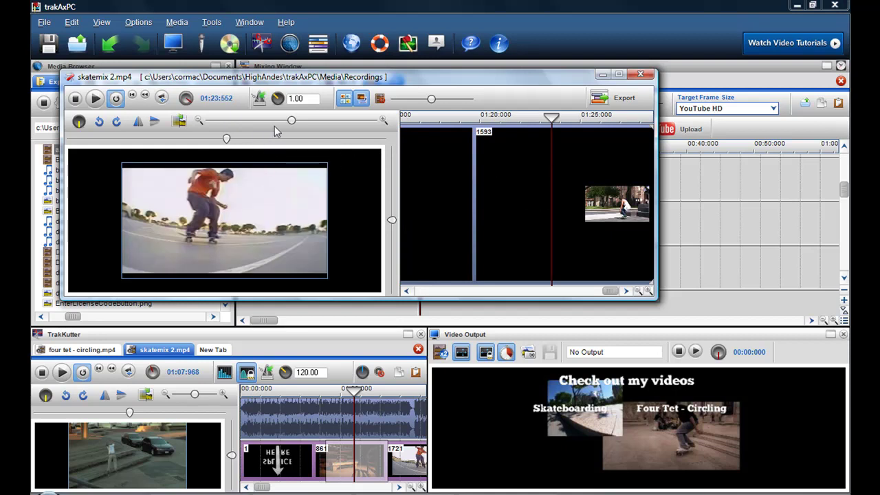
{"action": "left_click_drag", "start_coordinate": [407, 79], "coordinate": [386, 185]}
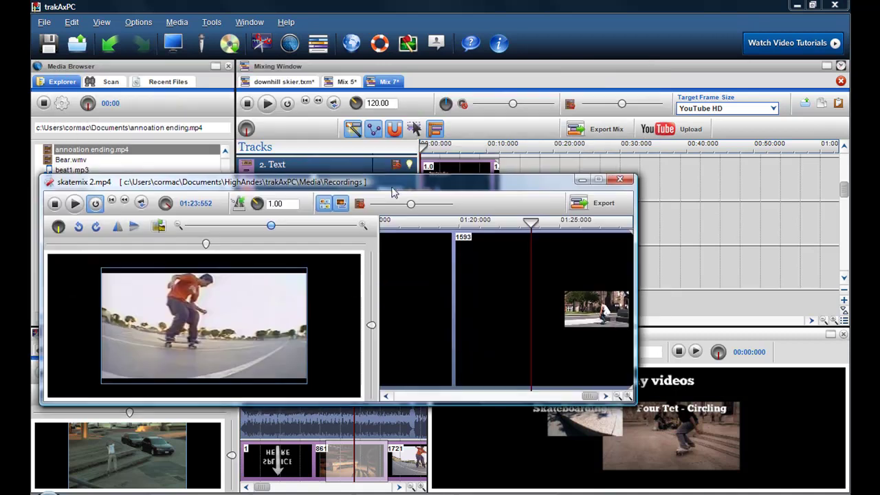
{"action": "left_click", "coordinate": [429, 167]}
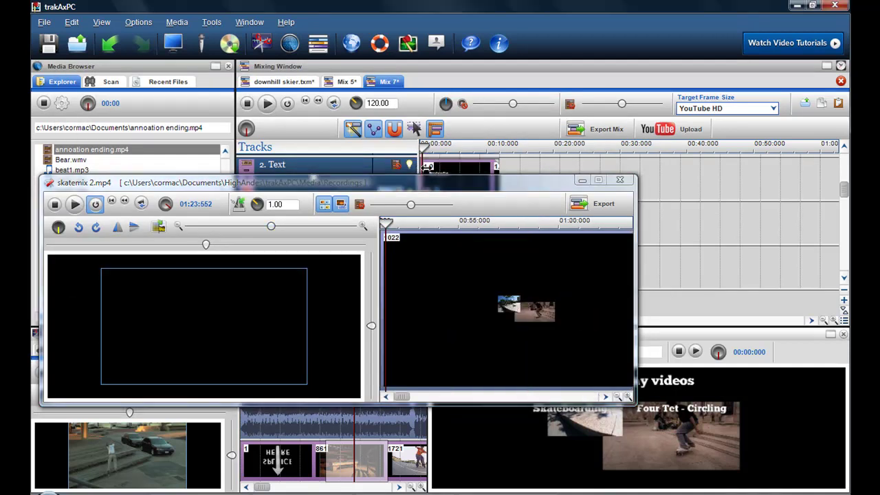
{"action": "left_click_drag", "start_coordinate": [429, 167], "coordinate": [399, 103]}
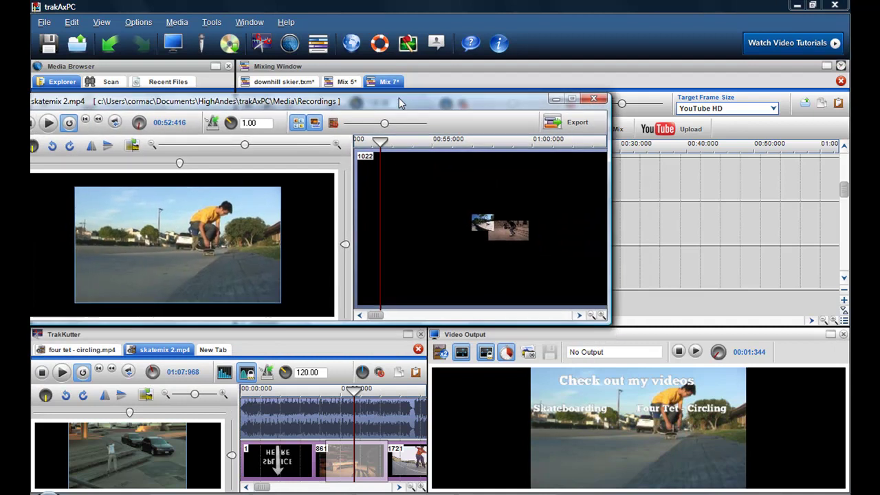
Step: Shrink the skatemix video to 1/4 size and place it left, beneath Skateboarding
{"action": "right_click", "coordinate": [245, 147]}
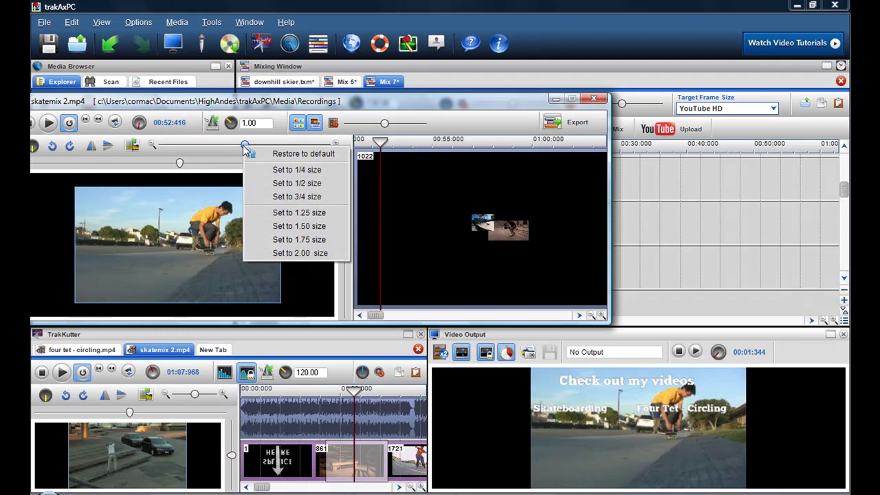
{"action": "left_click", "coordinate": [280, 170]}
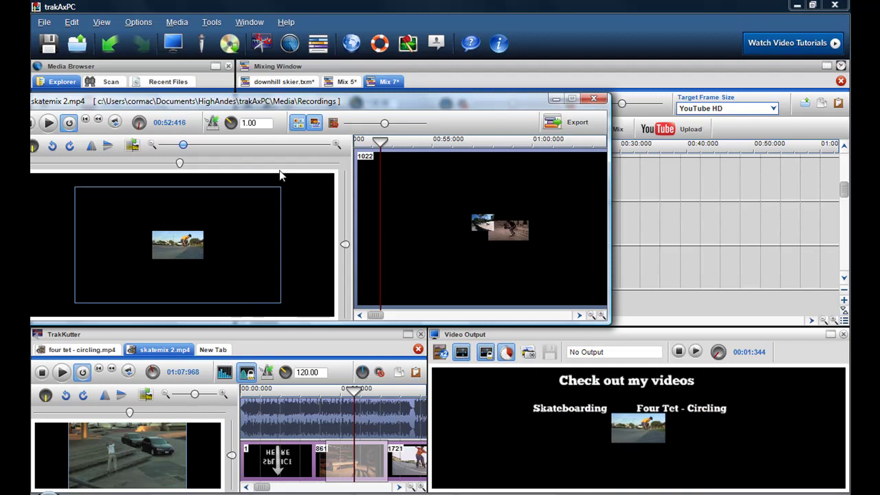
{"action": "left_click_drag", "start_coordinate": [181, 163], "coordinate": [133, 164]}
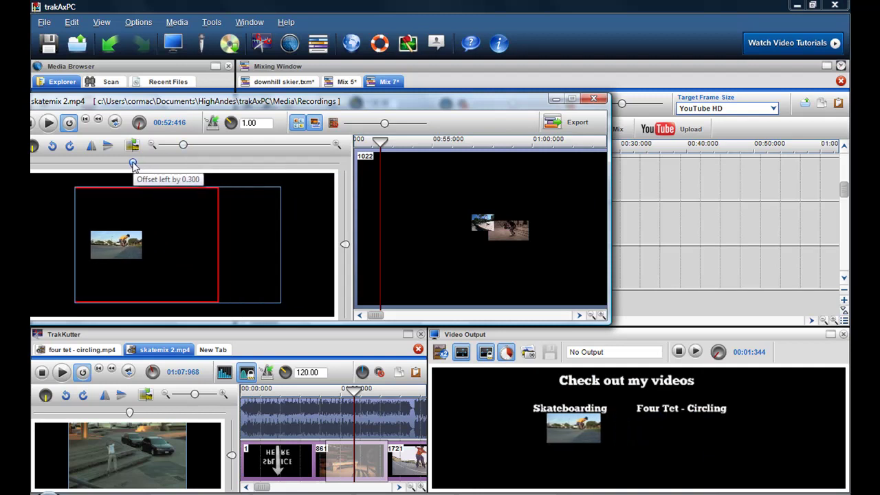
{"action": "left_click_drag", "start_coordinate": [346, 247], "coordinate": [347, 251]}
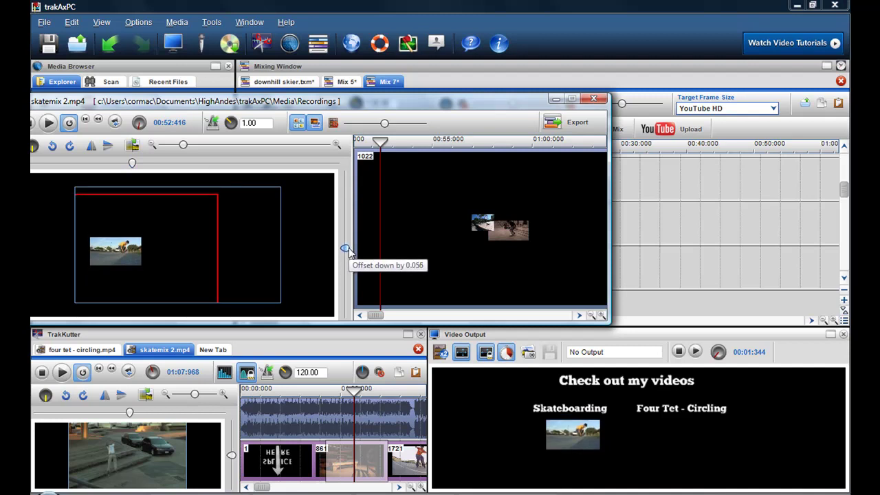
{"action": "left_click", "coordinate": [596, 101]}
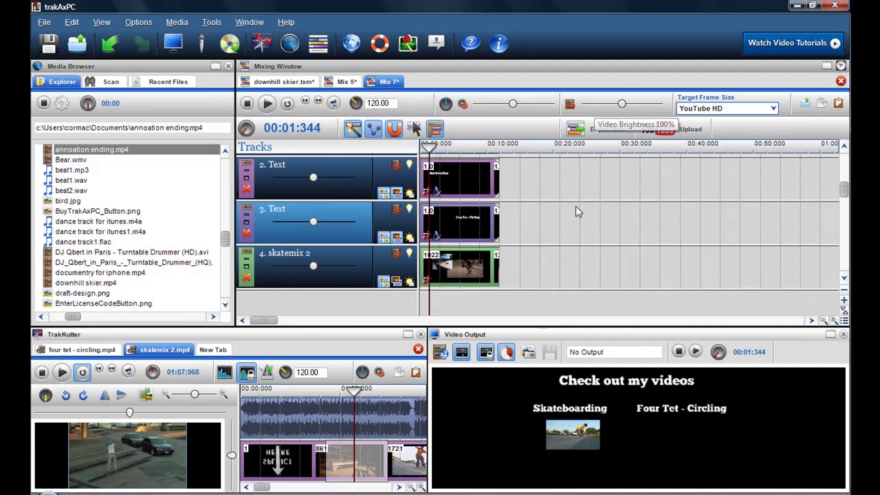
{"action": "left_click", "coordinate": [104, 351]}
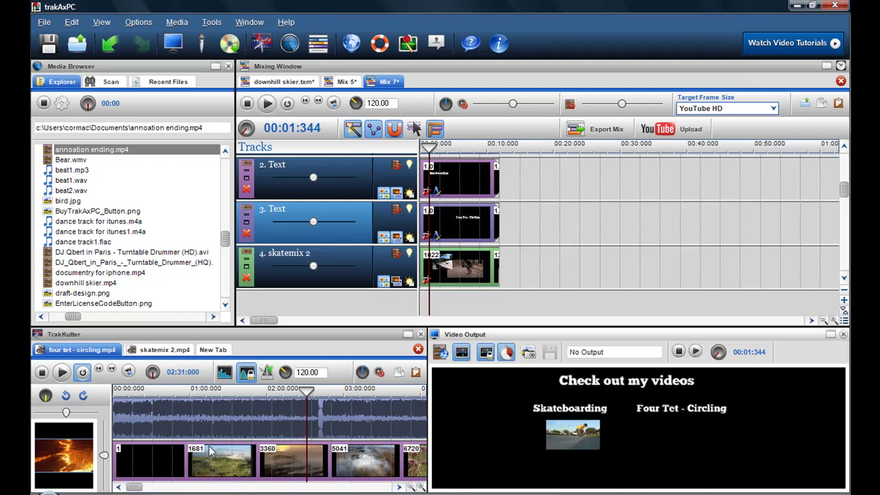
Step: Copy a section of the four tet - circling video and paste it as a fifth track
{"action": "left_click_drag", "start_coordinate": [211, 450], "coordinate": [333, 460]}
{"action": "right_click", "coordinate": [277, 458]}
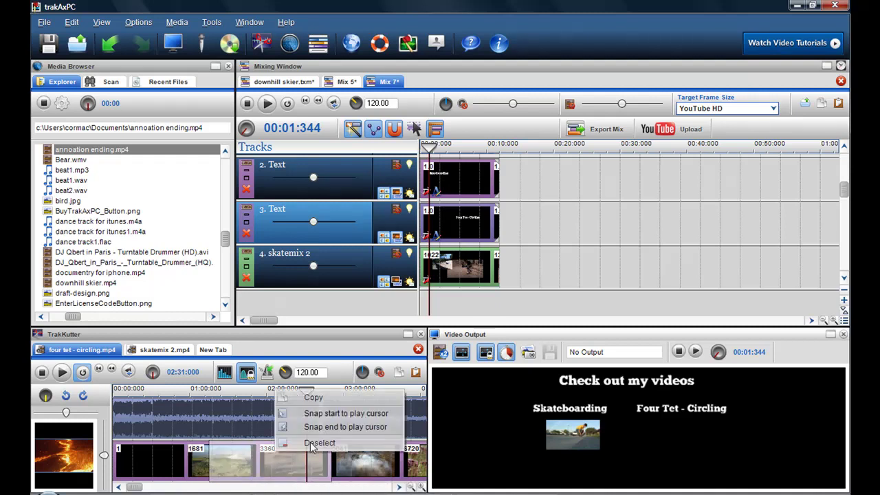
{"action": "left_click", "coordinate": [315, 398]}
{"action": "right_click", "coordinate": [418, 306]}
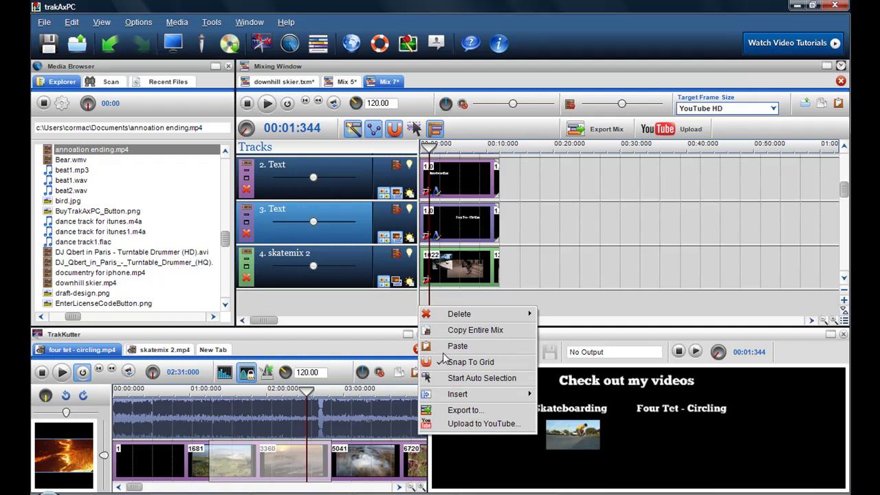
{"action": "left_click", "coordinate": [453, 346]}
Step: Trim the four tet clip to end with the others and set the playhead to 00:04:224
{"action": "scroll", "coordinate": [803, 268], "scroll_direction": "down", "scroll_amount": 2}
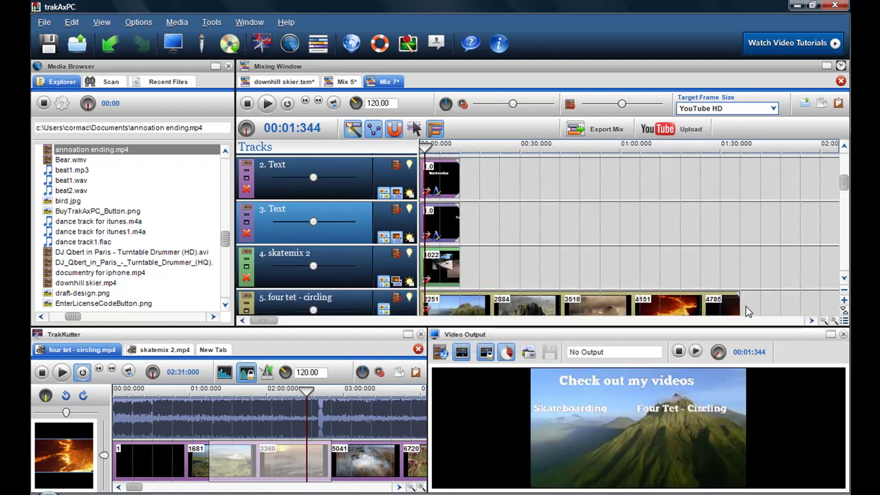
{"action": "left_click_drag", "start_coordinate": [527, 318], "coordinate": [460, 302]}
{"action": "left_click_drag", "start_coordinate": [427, 262], "coordinate": [434, 261]}
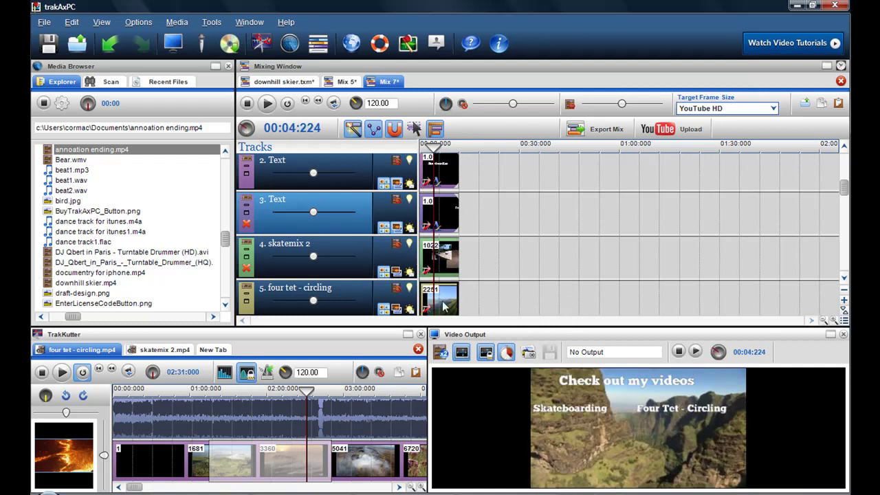
{"action": "left_click", "coordinate": [434, 269]}
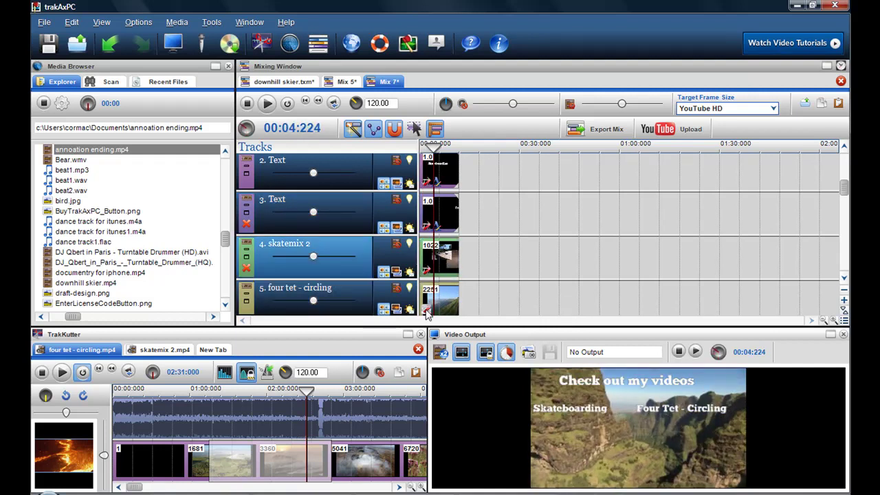
Step: Shrink the four tet video to 1/4 size and move it right and down under its label
{"action": "double_click", "coordinate": [427, 309]}
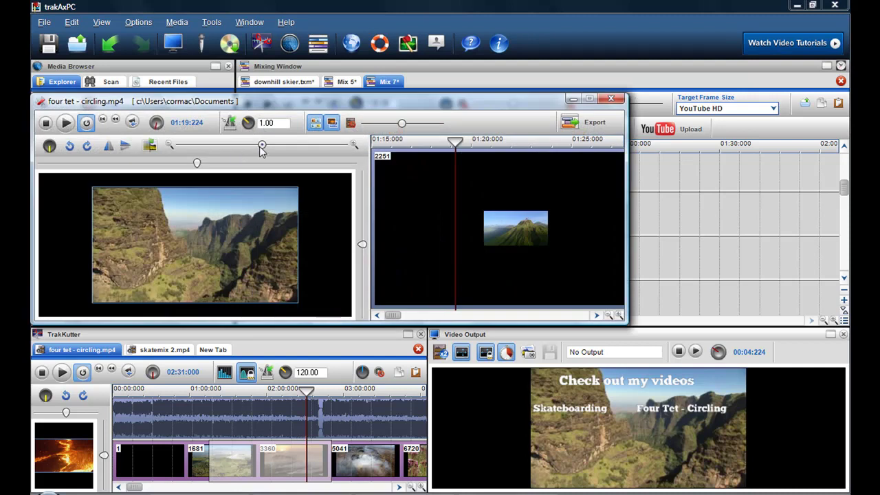
{"action": "right_click", "coordinate": [261, 147]}
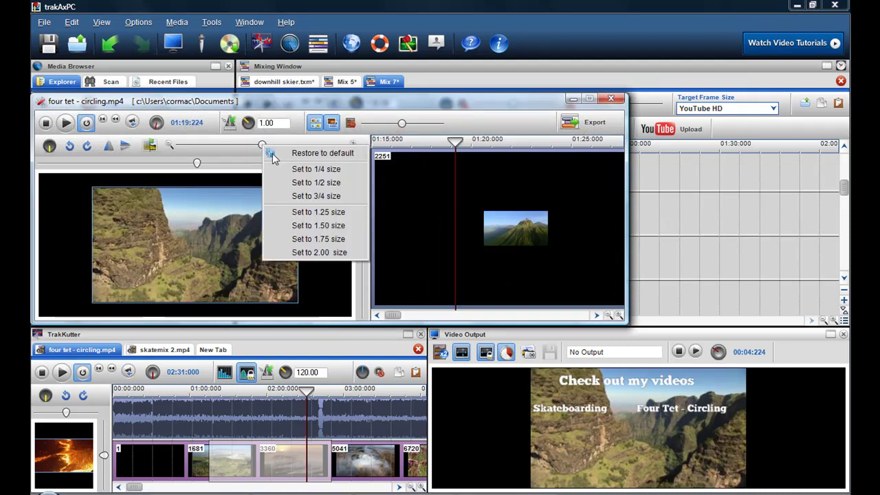
{"action": "left_click", "coordinate": [297, 171]}
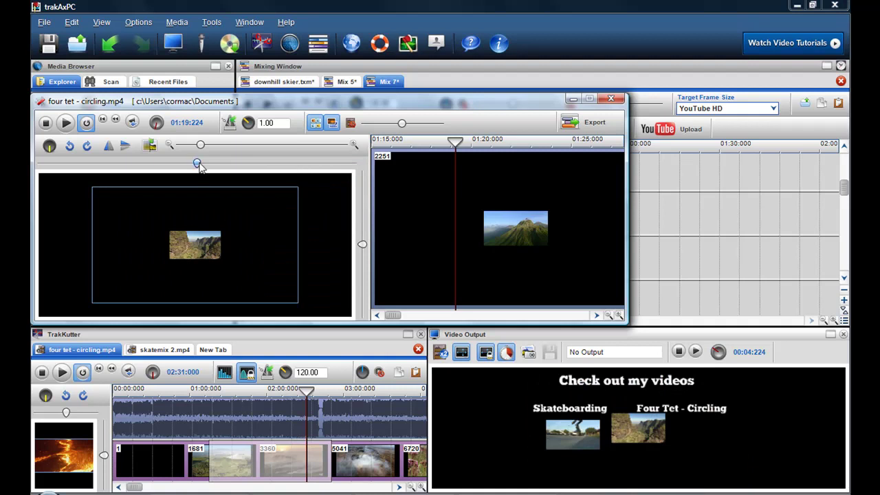
{"action": "left_click_drag", "start_coordinate": [199, 167], "coordinate": [228, 170]}
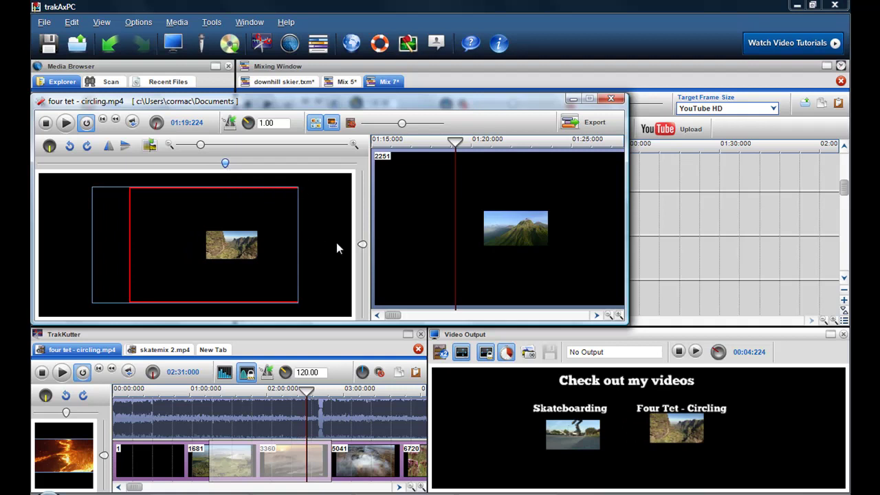
{"action": "left_click_drag", "start_coordinate": [362, 248], "coordinate": [362, 252]}
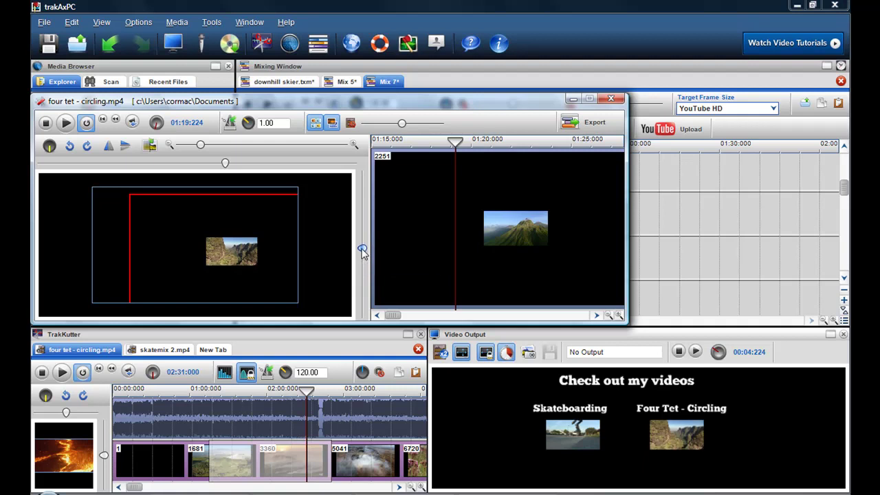
Step: Enlarge the output preview, nudge the four tet video slightly right, and close the editor
{"action": "mouse_move", "coordinate": [362, 251]}
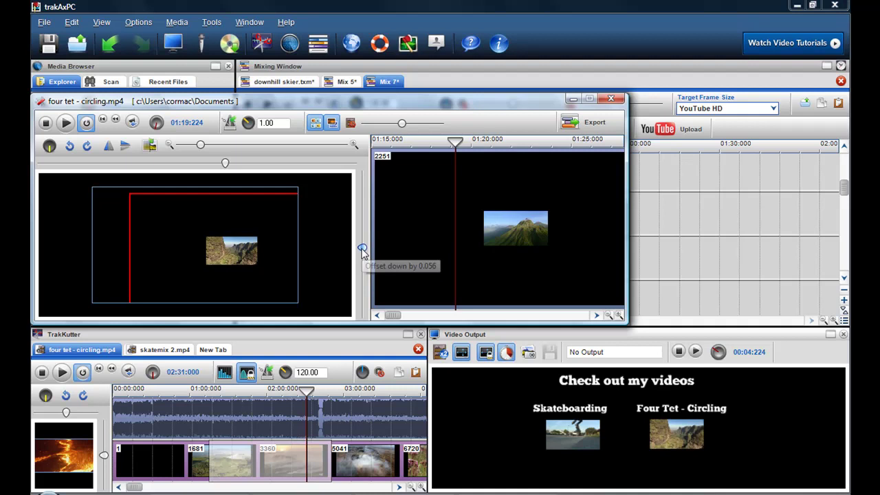
{"action": "scroll", "coordinate": [363, 252], "scroll_direction": "up", "scroll_amount": 1}
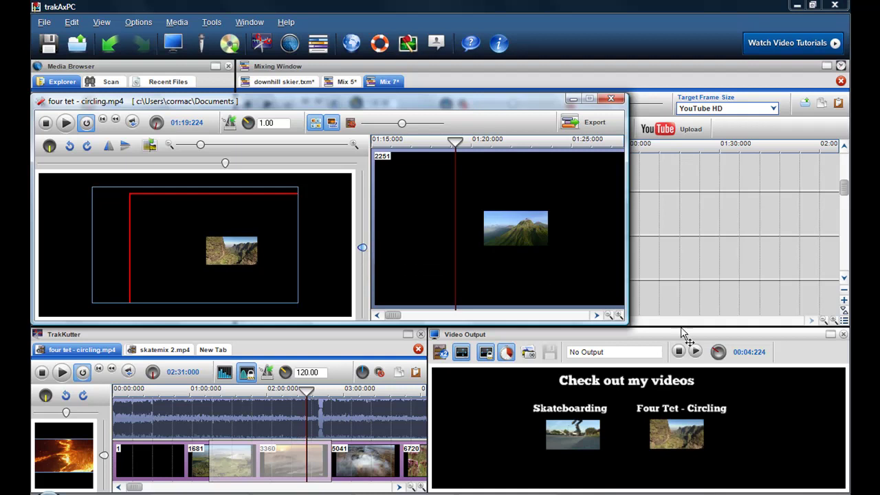
{"action": "left_click_drag", "start_coordinate": [682, 327], "coordinate": [670, 245]}
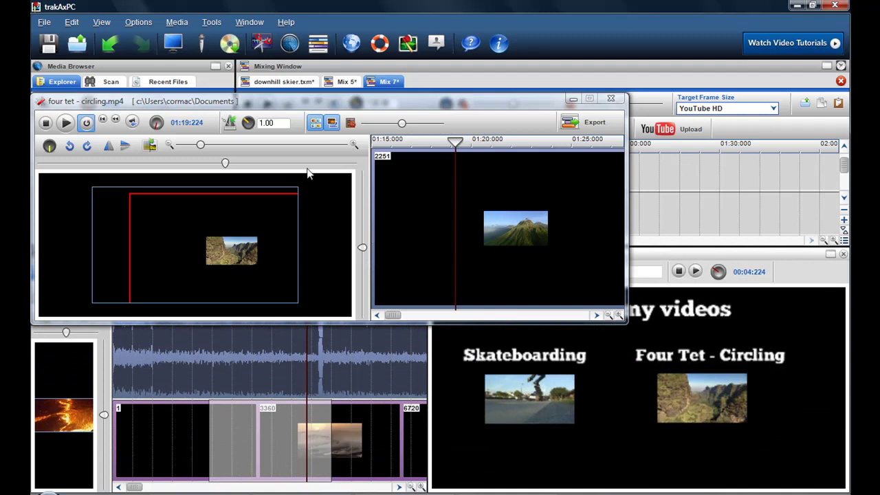
{"action": "left_click_drag", "start_coordinate": [225, 166], "coordinate": [228, 165]}
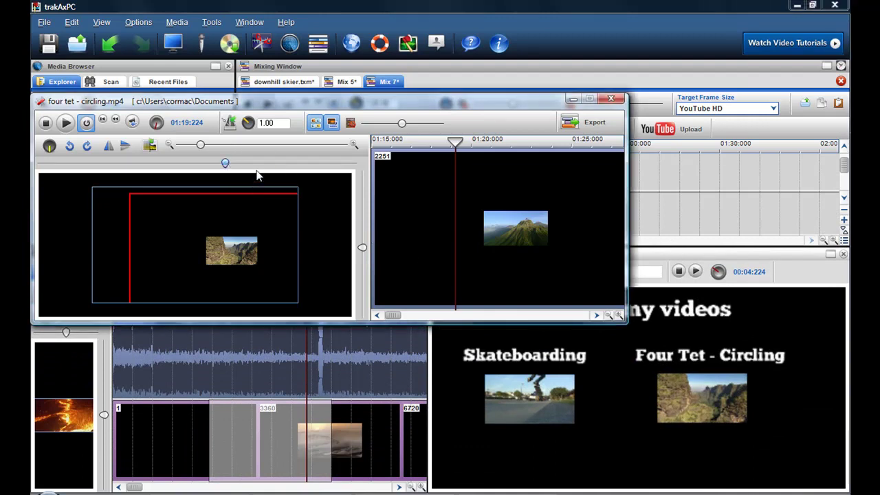
{"action": "key", "text": "Right"}
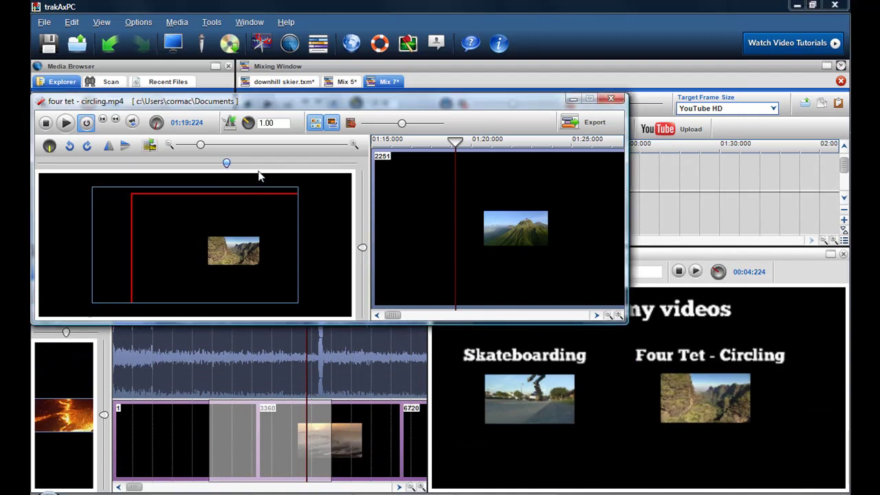
{"action": "left_click", "coordinate": [612, 100]}
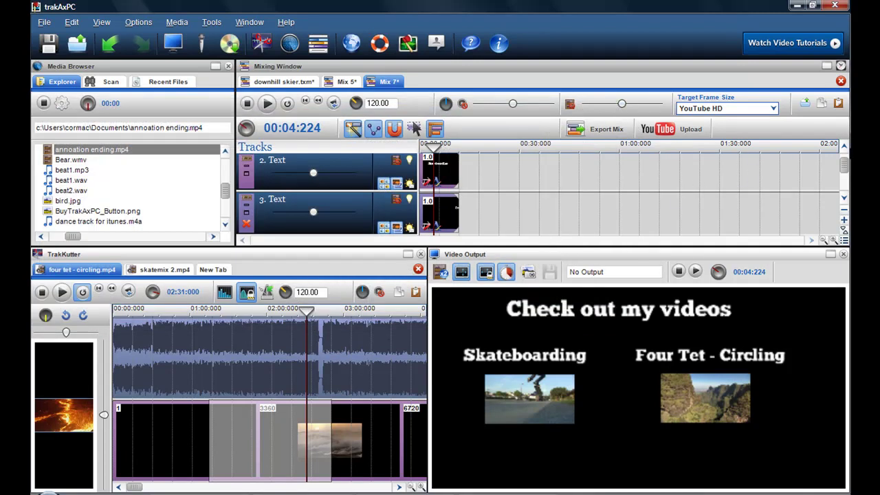
Step: Copy the end card's 'four tet - circling' text clip and paste it onto a new track, 6. Text
{"action": "left_click_drag", "start_coordinate": [848, 170], "coordinate": [848, 180]}
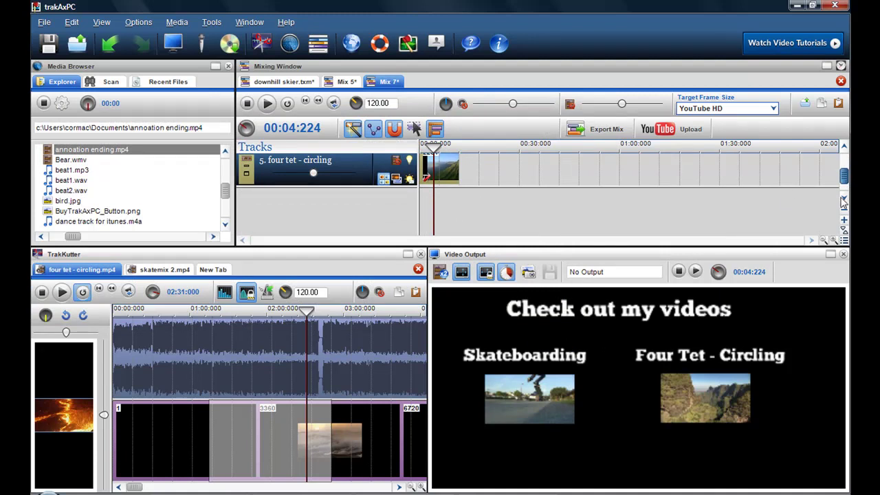
{"action": "left_click_drag", "start_coordinate": [846, 180], "coordinate": [845, 171]}
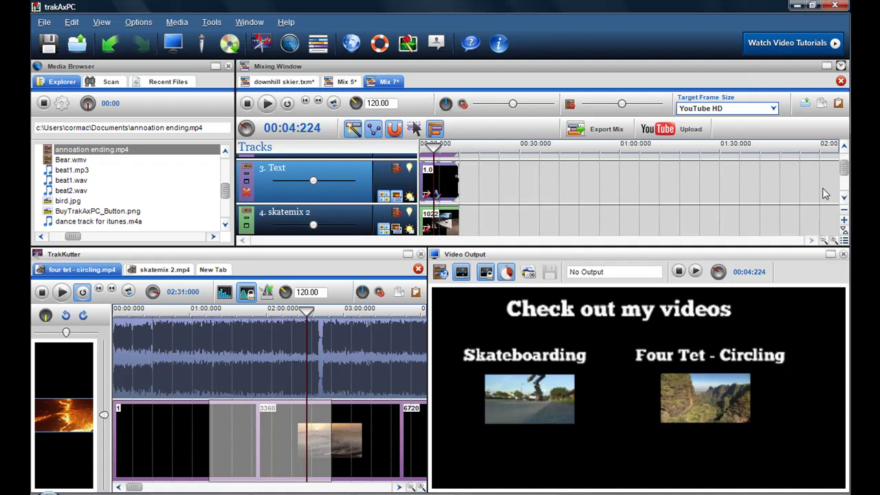
{"action": "right_click", "coordinate": [448, 182]}
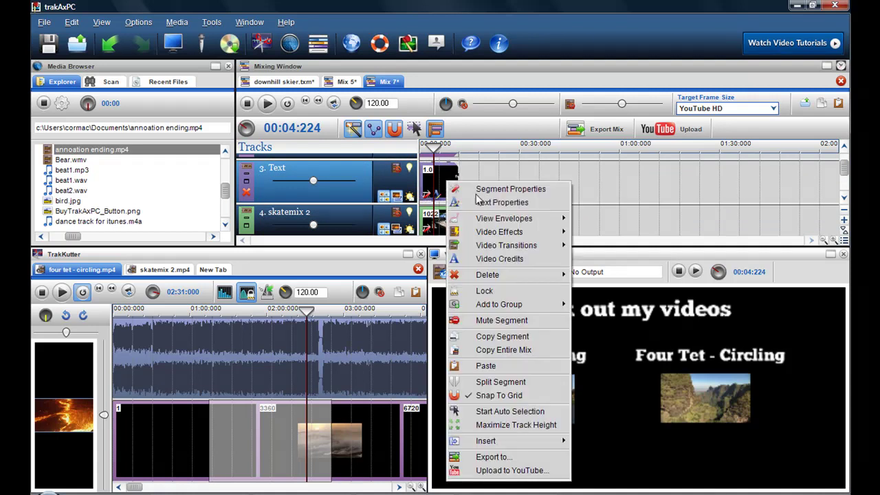
{"action": "left_click", "coordinate": [509, 336]}
{"action": "mouse_move", "coordinate": [846, 172]}
{"action": "left_mouse_down"}
{"action": "mouse_move", "coordinate": [844, 185]}
{"action": "mouse_move", "coordinate": [839, 181]}
{"action": "left_mouse_up"}
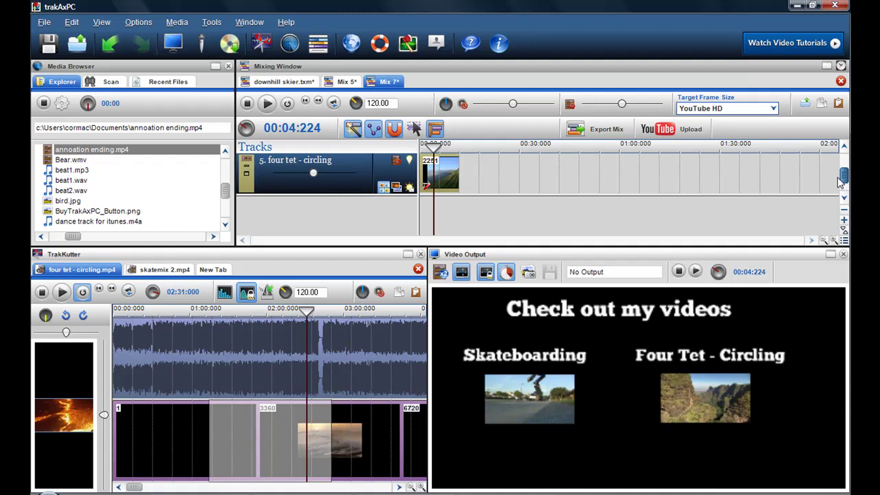
{"action": "right_click", "coordinate": [424, 210]}
{"action": "left_click", "coordinate": [460, 257]}
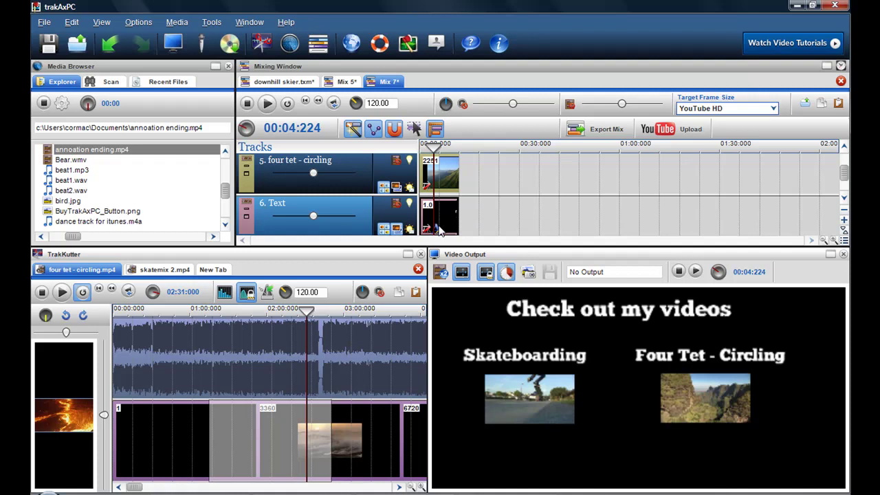
Step: Replace the pasted caption's 'Four Tet - Circling' text with 'made with TrakAxPc'
{"action": "left_click", "coordinate": [438, 229]}
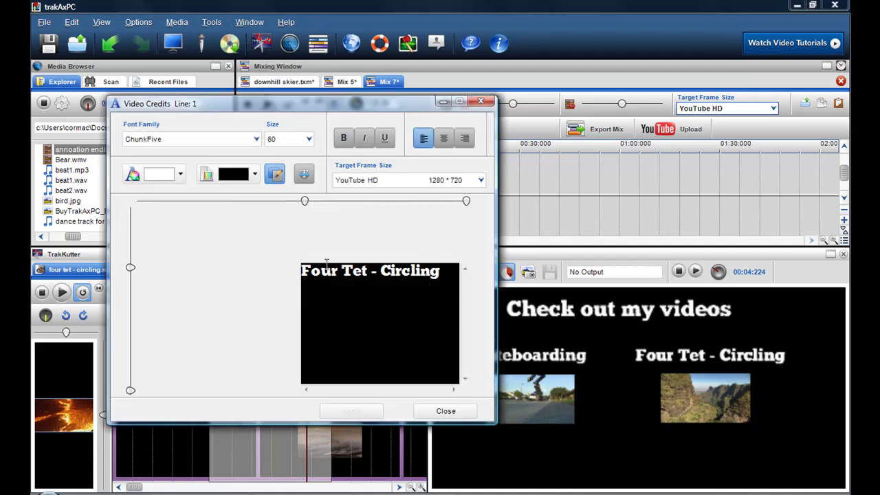
{"action": "left_click_drag", "start_coordinate": [306, 201], "coordinate": [222, 201]}
{"action": "left_click_drag", "start_coordinate": [370, 270], "coordinate": [225, 267]}
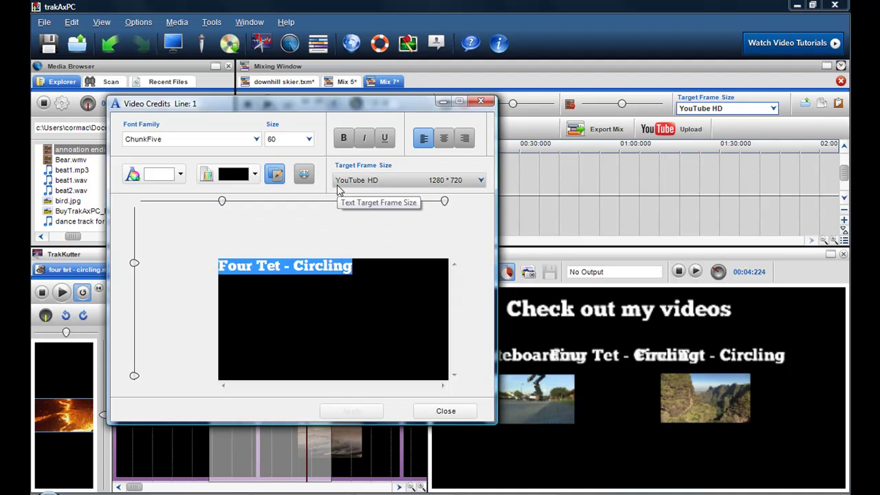
{"action": "key", "text": "Delete"}
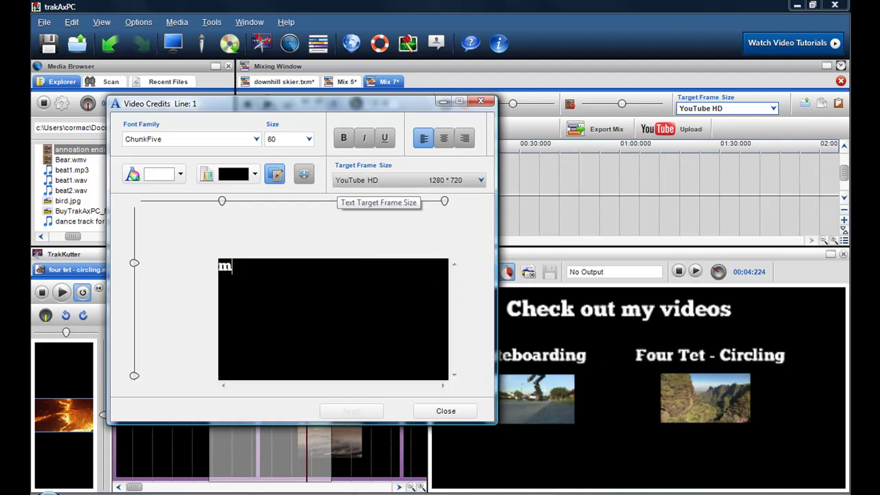
{"action": "type", "text": "made with "}
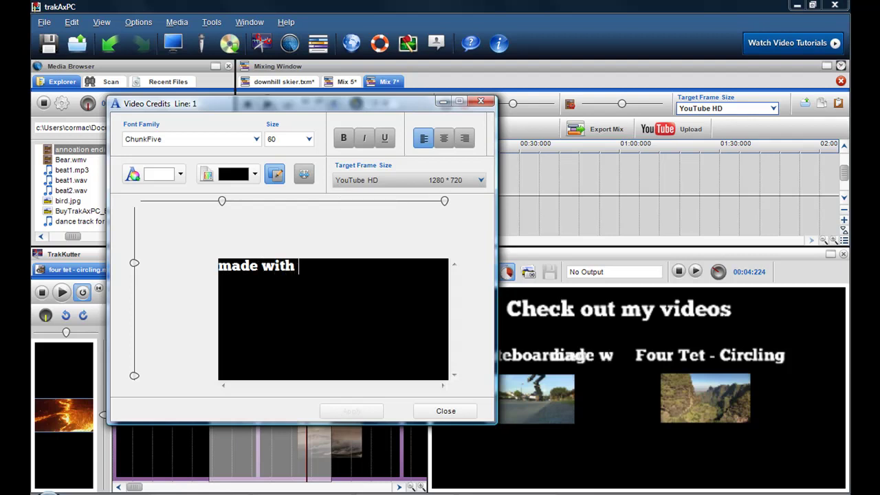
{"action": "type", "text": "TrakAxPc"}
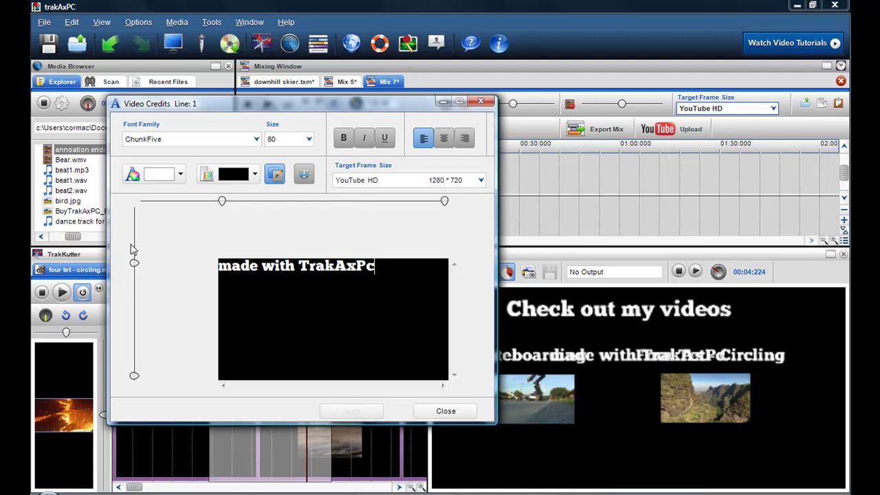
Step: Move the caption to the bottom-left of the end card using the margin sliders
{"action": "left_click_drag", "start_coordinate": [134, 262], "coordinate": [134, 342]}
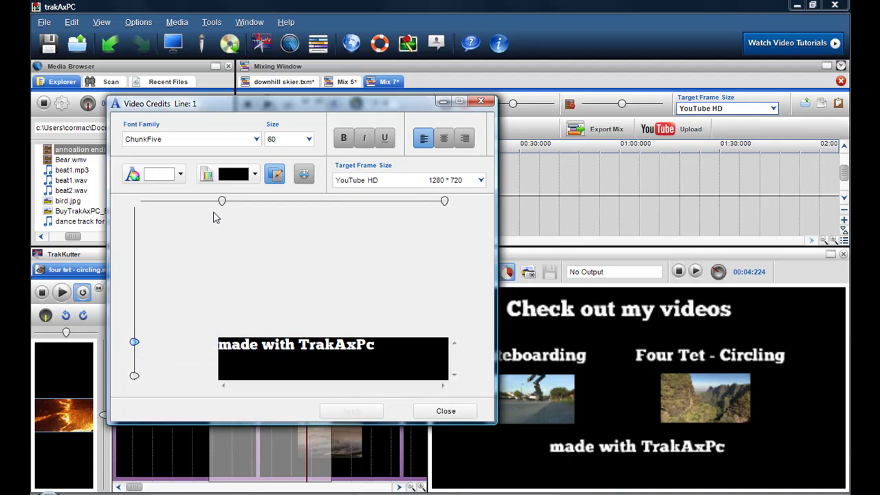
{"action": "left_click_drag", "start_coordinate": [222, 200], "coordinate": [210, 207]}
{"action": "left_click_drag", "start_coordinate": [134, 342], "coordinate": [135, 349]}
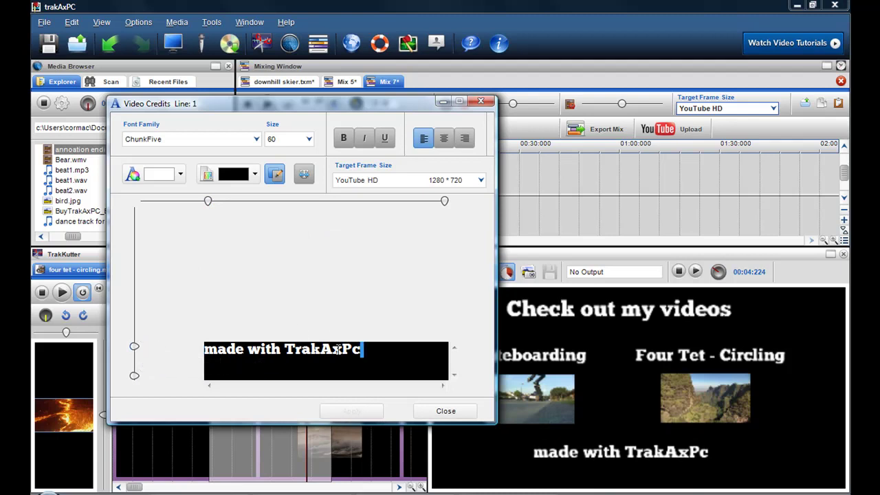
{"action": "left_click_drag", "start_coordinate": [363, 350], "coordinate": [205, 350]}
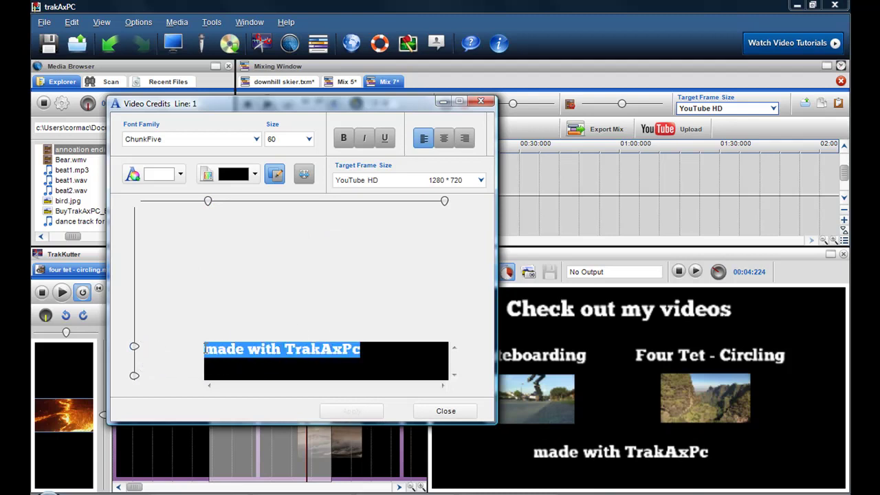
Step: Make the caption text orange
{"action": "left_click", "coordinate": [181, 175]}
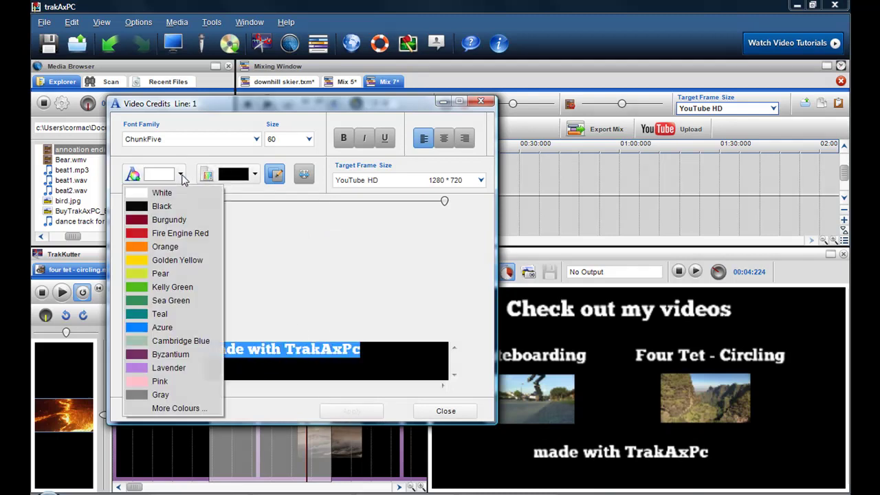
{"action": "left_click", "coordinate": [175, 249]}
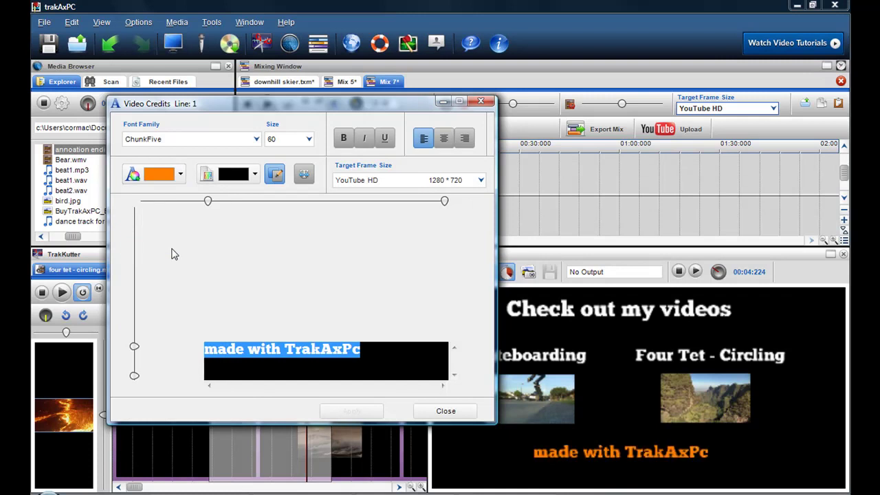
{"action": "left_click", "coordinate": [481, 102]}
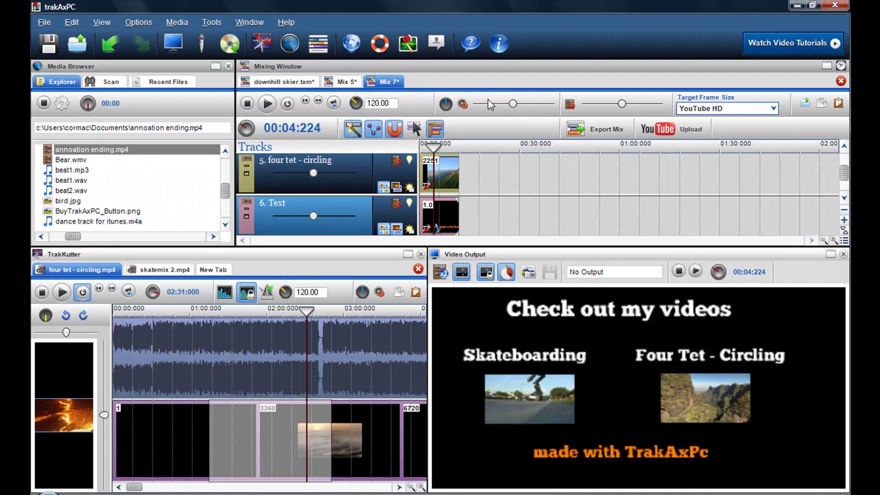
Step: Capitalise the first letter so the caption reads 'Made with TrakAxPc'
{"action": "double_click", "coordinate": [437, 226]}
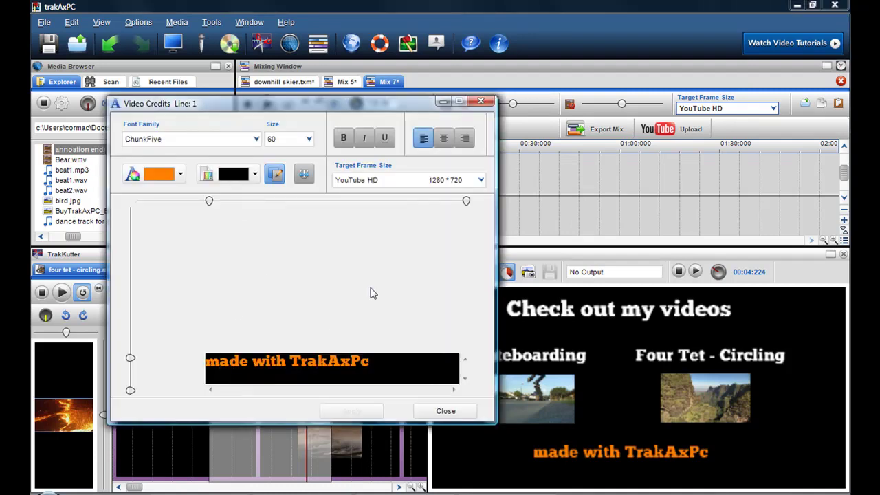
{"action": "key", "text": "Delete"}
{"action": "type", "text": "M"}
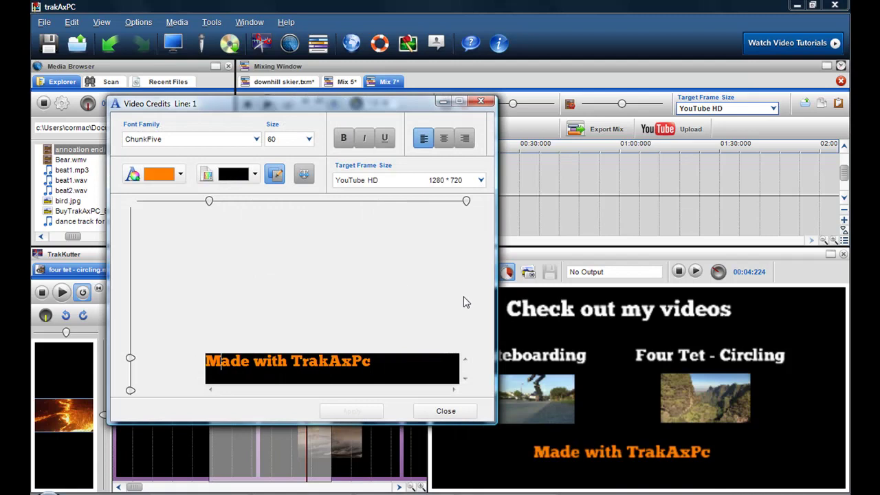
{"action": "left_click", "coordinate": [461, 410]}
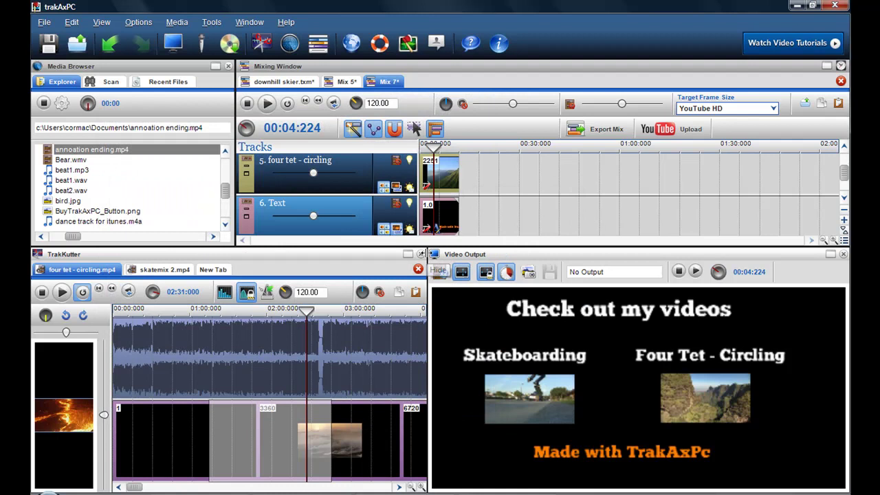
Step: Export Mix 7 to Documents as 'annoation ending1.mp4'
{"action": "left_click_drag", "start_coordinate": [423, 253], "coordinate": [395, 255]}
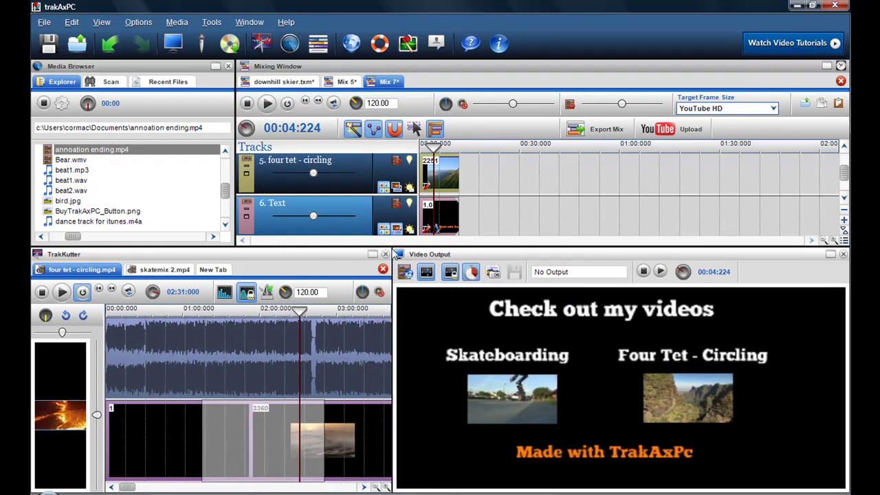
{"action": "left_click", "coordinate": [616, 131]}
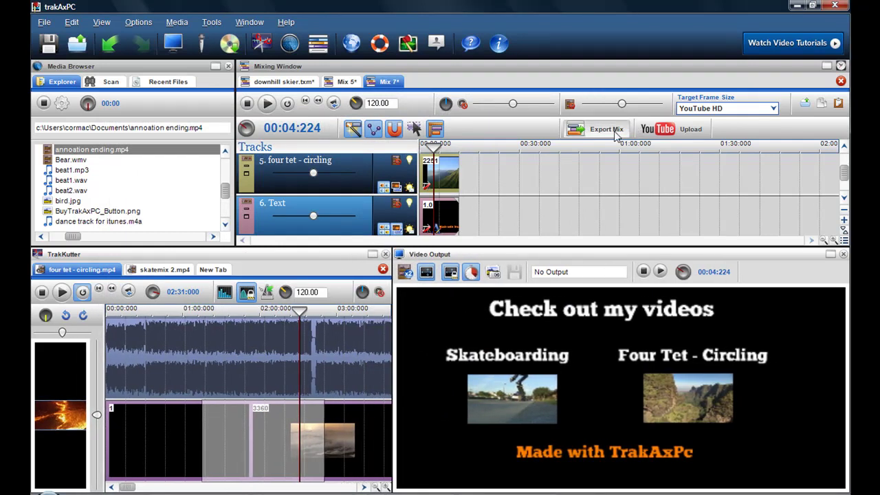
{"action": "left_click", "coordinate": [615, 132]}
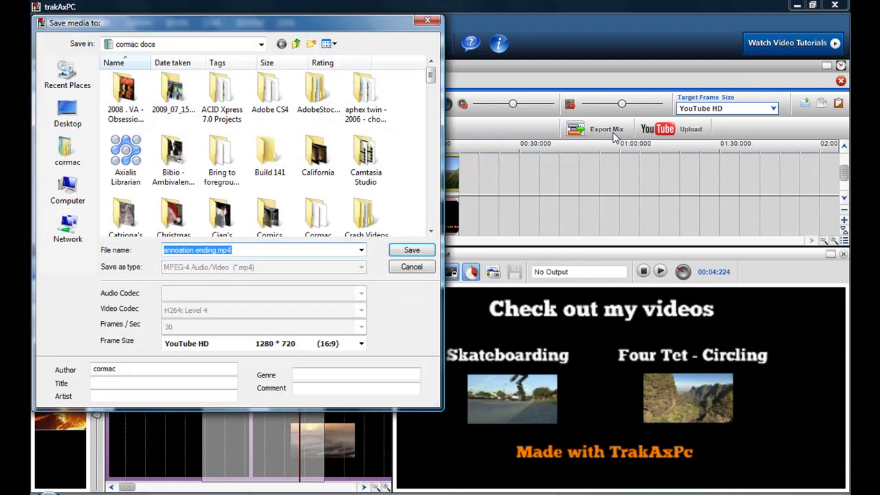
{"action": "left_click", "coordinate": [215, 250]}
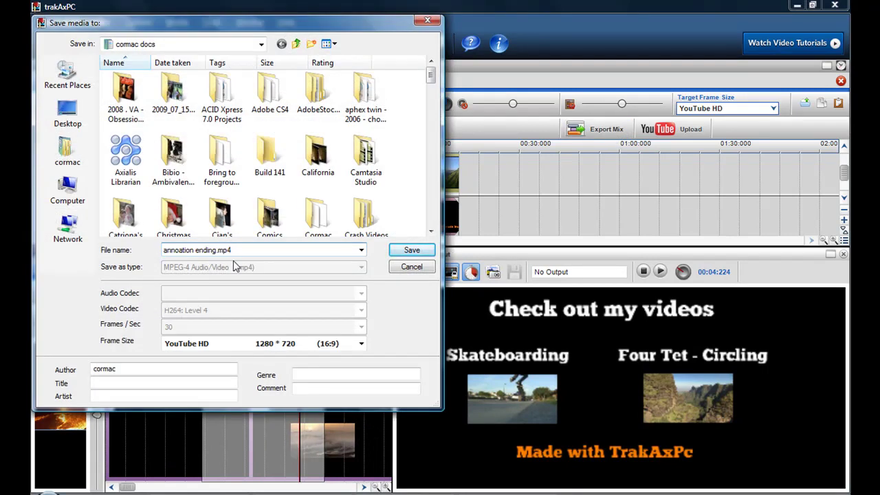
{"action": "type", "text": "1"}
{"action": "left_click", "coordinate": [404, 253]}
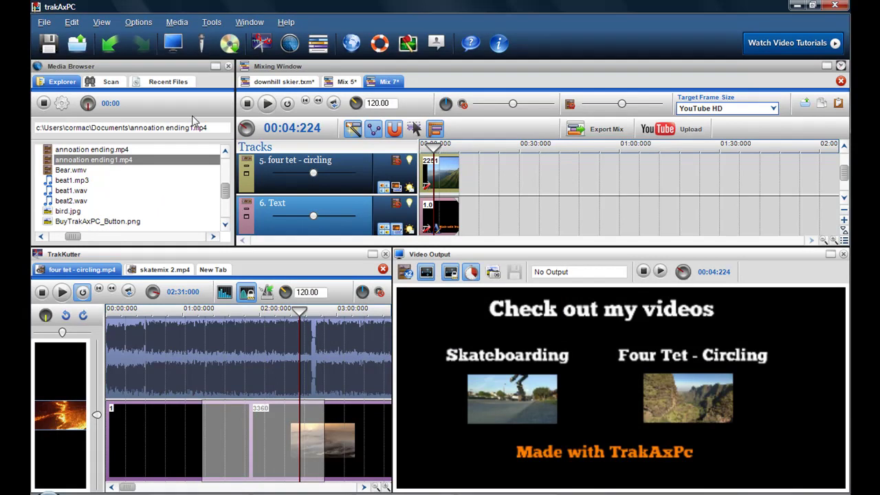
Step: In downhill skier.txm, find where track 1's last clip ends and drop annoation ending1.mp4 there
{"action": "left_click", "coordinate": [306, 82]}
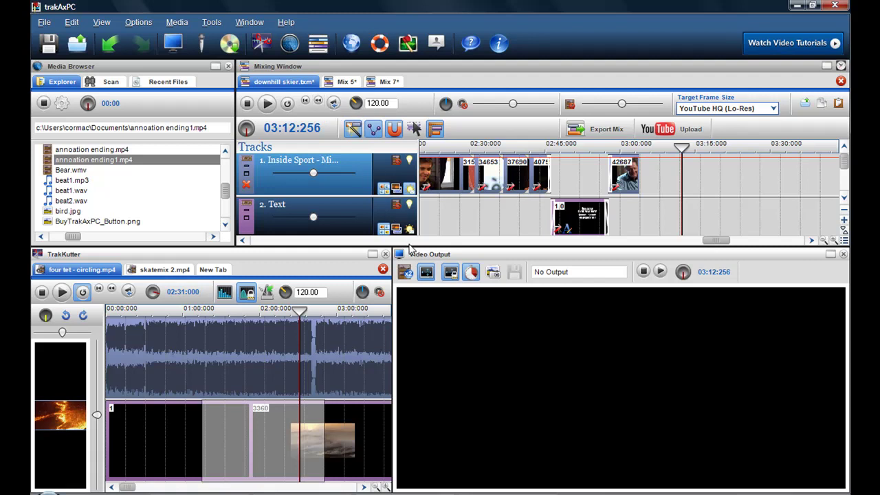
{"action": "left_click_drag", "start_coordinate": [410, 245], "coordinate": [410, 324]}
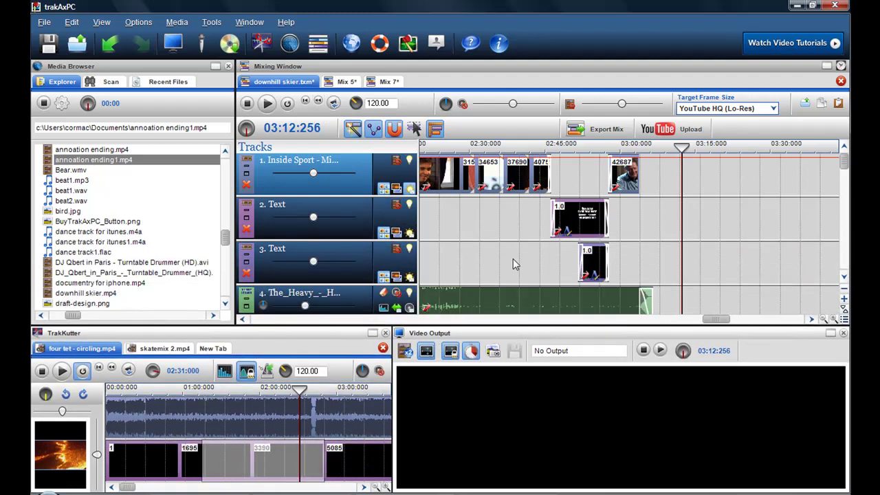
{"action": "left_click", "coordinate": [513, 256]}
{"action": "left_click_drag", "start_coordinate": [513, 255], "coordinate": [635, 238]}
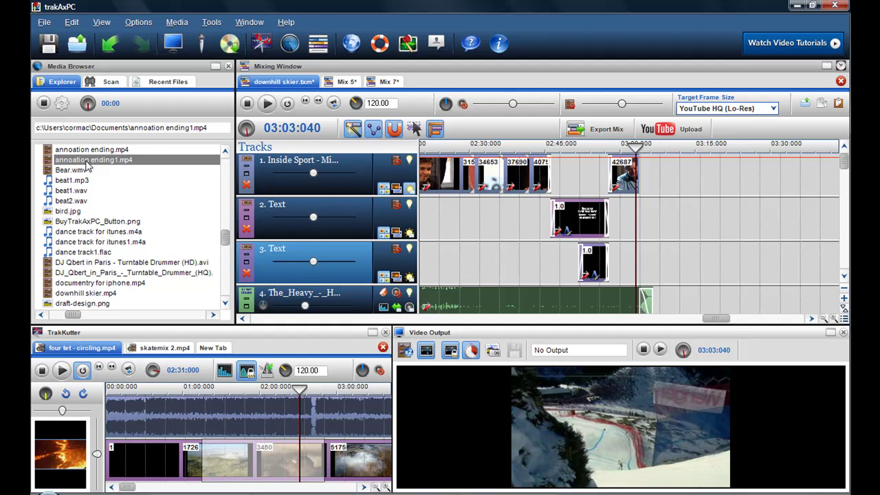
{"action": "left_click_drag", "start_coordinate": [87, 165], "coordinate": [645, 183]}
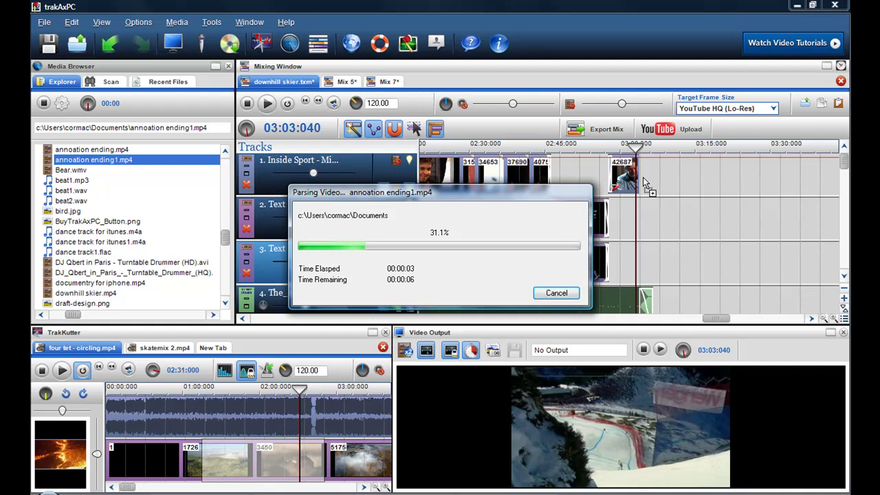
Step: Scrub into the placed end card to preview its 'Check out my videos' screen
{"action": "left_click", "coordinate": [671, 194]}
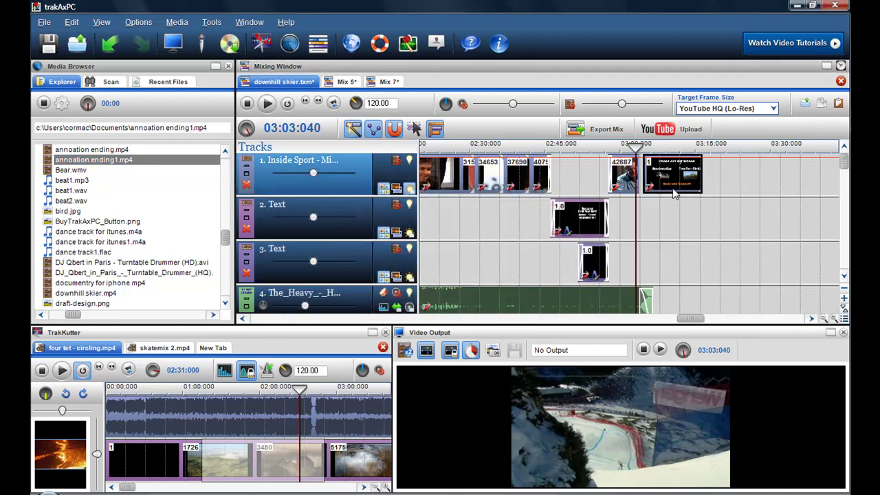
{"action": "left_click", "coordinate": [634, 211]}
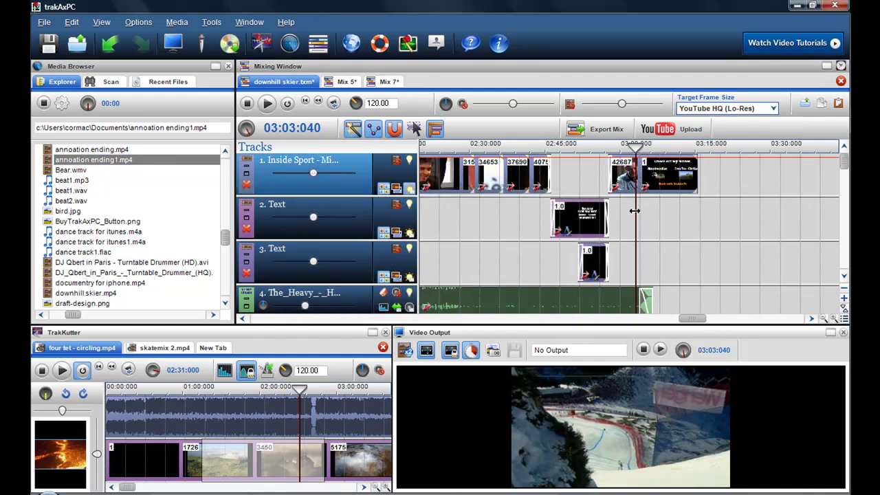
{"action": "left_click_drag", "start_coordinate": [634, 217], "coordinate": [671, 214]}
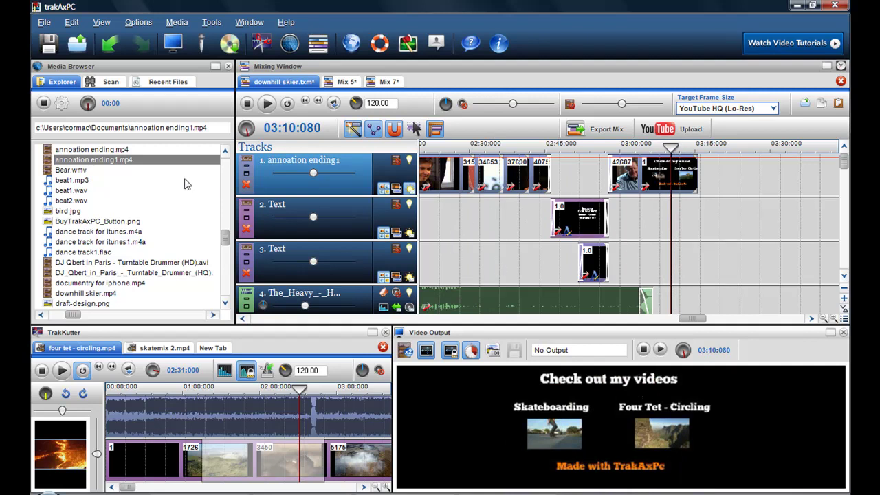
Step: Upload annoation ending1.mp4 to YouTube as public 'Cool Annotations Screen for Video (Split Screen)'
{"action": "right_click", "coordinate": [135, 162]}
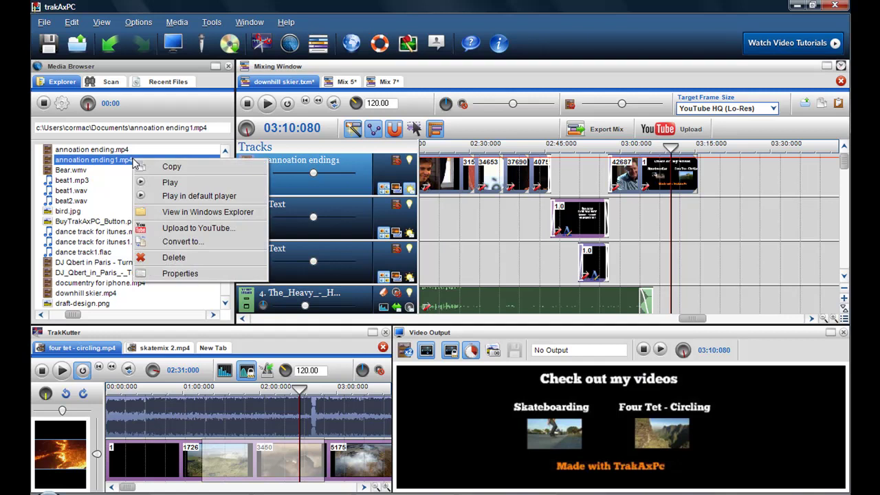
{"action": "left_click", "coordinate": [190, 232]}
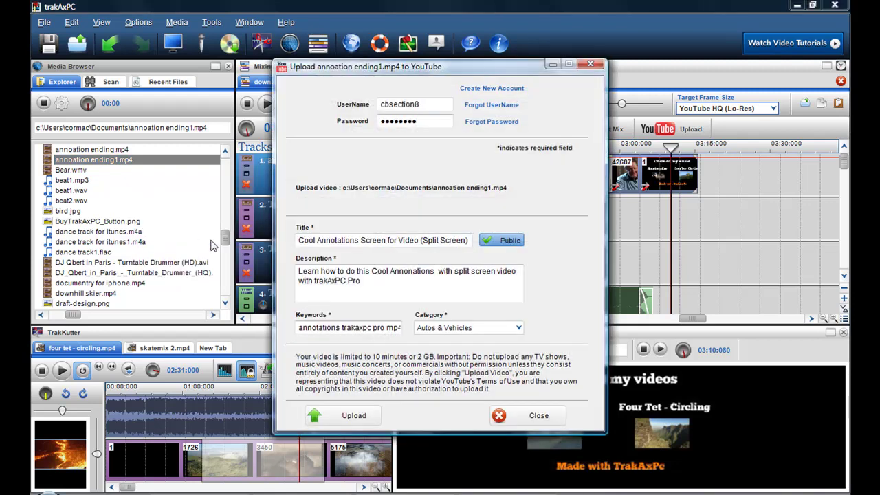
{"action": "left_click", "coordinate": [375, 417]}
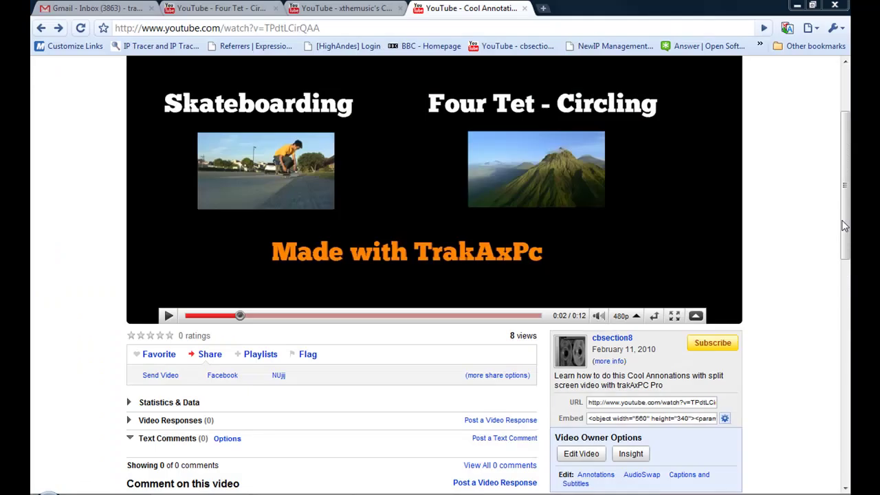
Step: Open the uploaded video's Annotations editor and pause the player on the end card
{"action": "scroll", "coordinate": [845, 161], "scroll_direction": "up", "scroll_amount": 2}
{"action": "scroll", "coordinate": [849, 182], "scroll_direction": "down", "scroll_amount": 2}
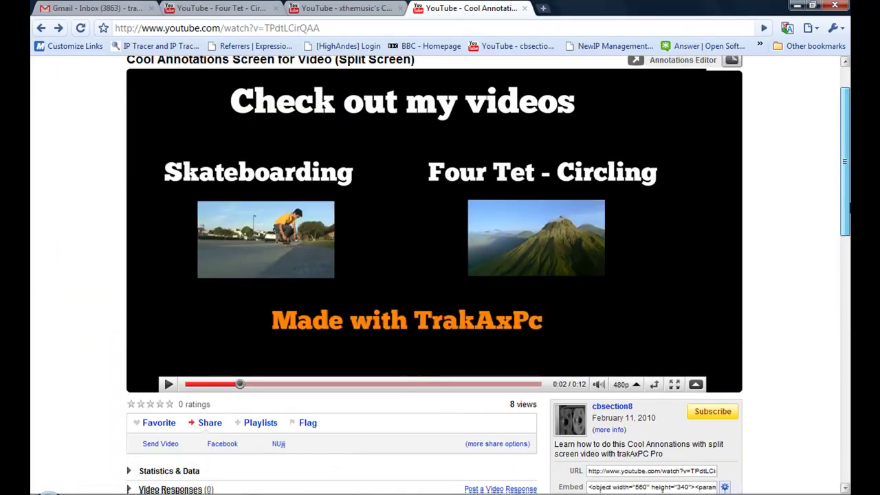
{"action": "left_click", "coordinate": [581, 454]}
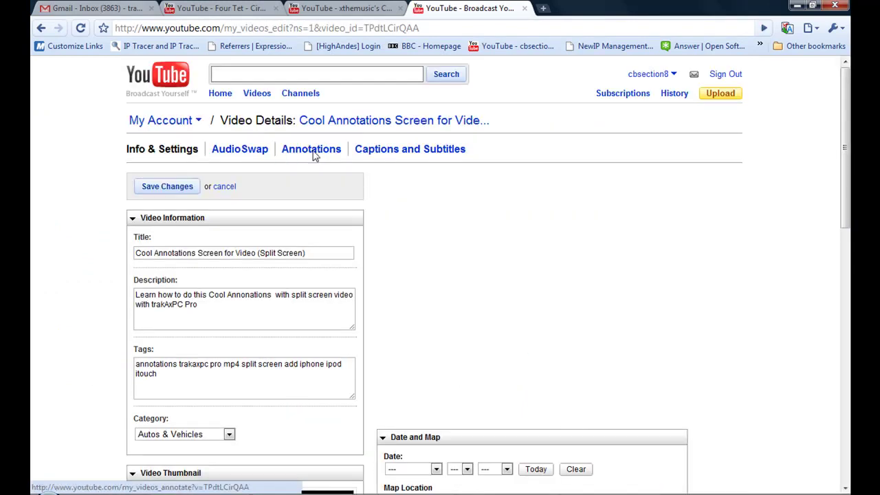
{"action": "left_click", "coordinate": [313, 151]}
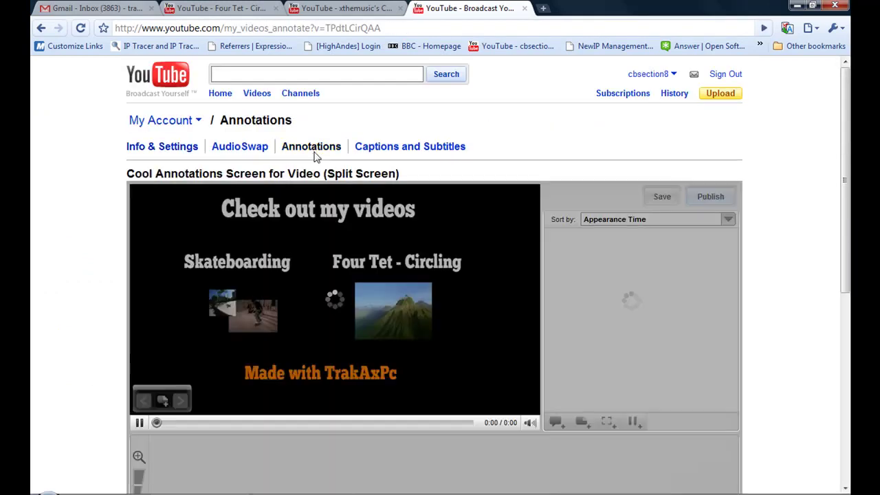
{"action": "left_click", "coordinate": [140, 423]}
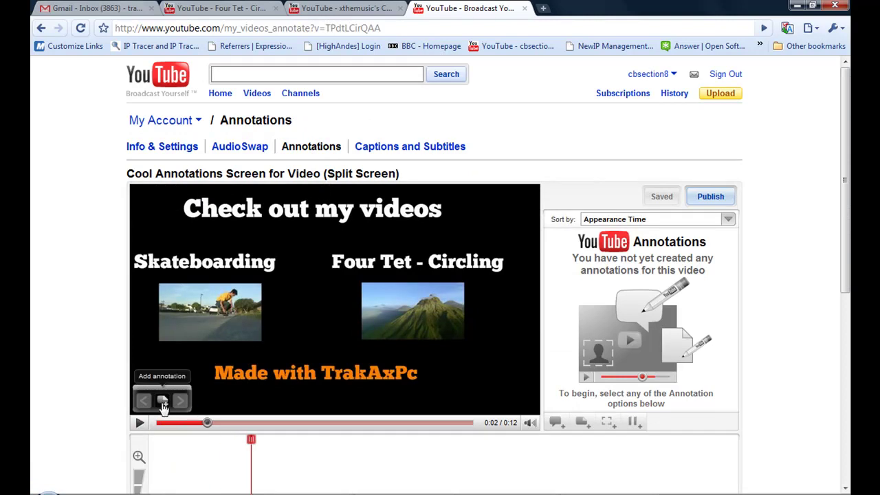
Step: Add a spotlight over the Four Tet mountain thumbnail, timed 0:00:00.0 to 0:00:11.9
{"action": "left_click", "coordinate": [163, 402]}
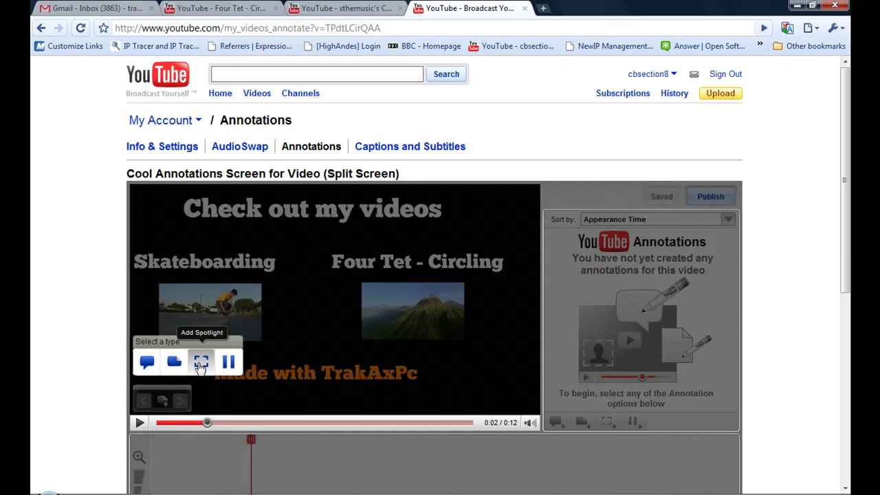
{"action": "left_click", "coordinate": [201, 365]}
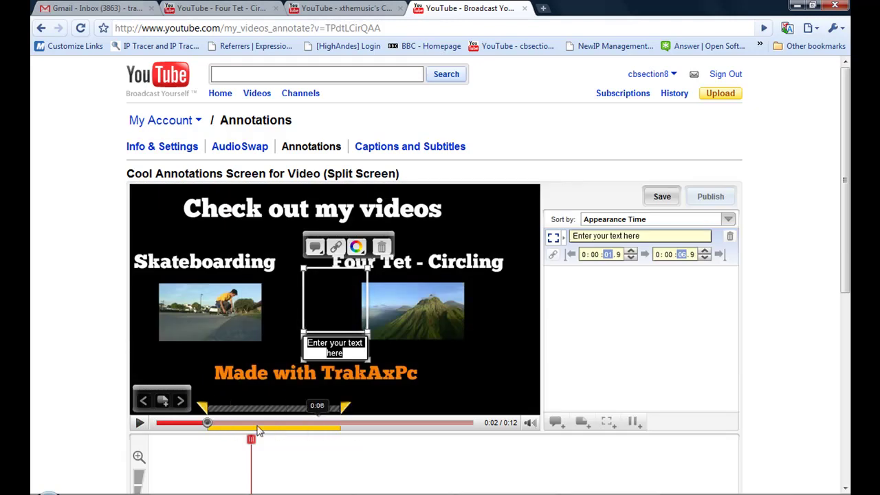
{"action": "left_click_drag", "start_coordinate": [202, 411], "coordinate": [149, 409]}
{"action": "left_click_drag", "start_coordinate": [349, 416], "coordinate": [488, 419]}
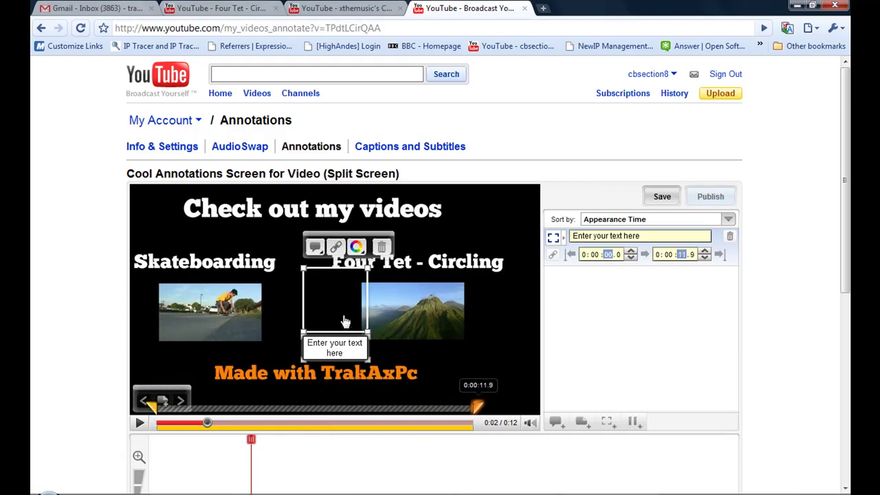
{"action": "mouse_move", "coordinate": [345, 322]}
{"action": "left_mouse_down"}
{"action": "mouse_move", "coordinate": [435, 333]}
{"action": "mouse_move", "coordinate": [406, 335]}
{"action": "left_mouse_up"}
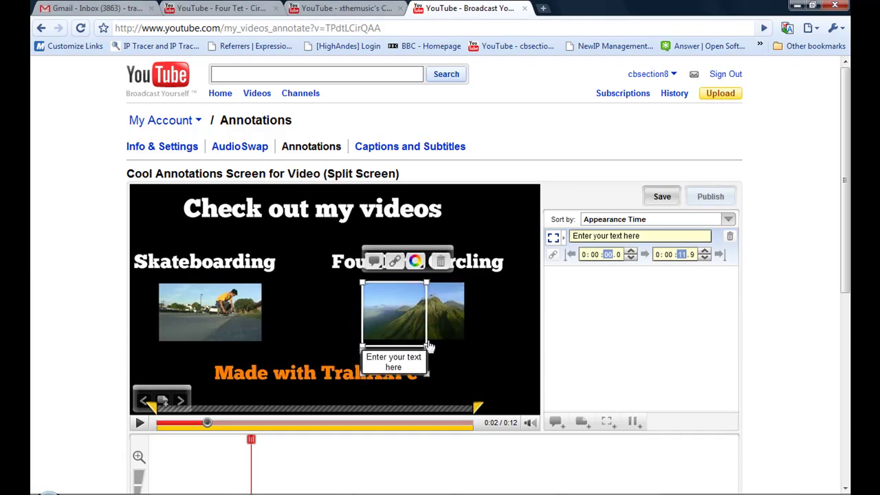
{"action": "left_click_drag", "start_coordinate": [426, 289], "coordinate": [468, 293]}
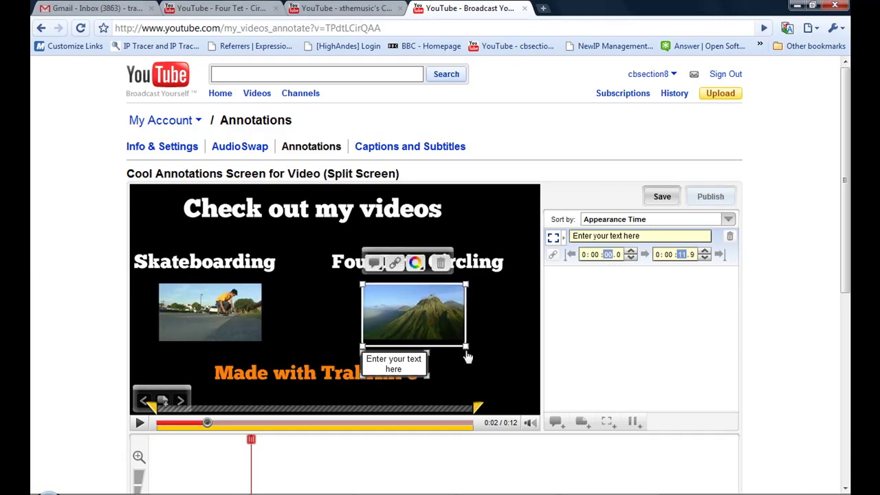
{"action": "left_click_drag", "start_coordinate": [466, 350], "coordinate": [465, 348]}
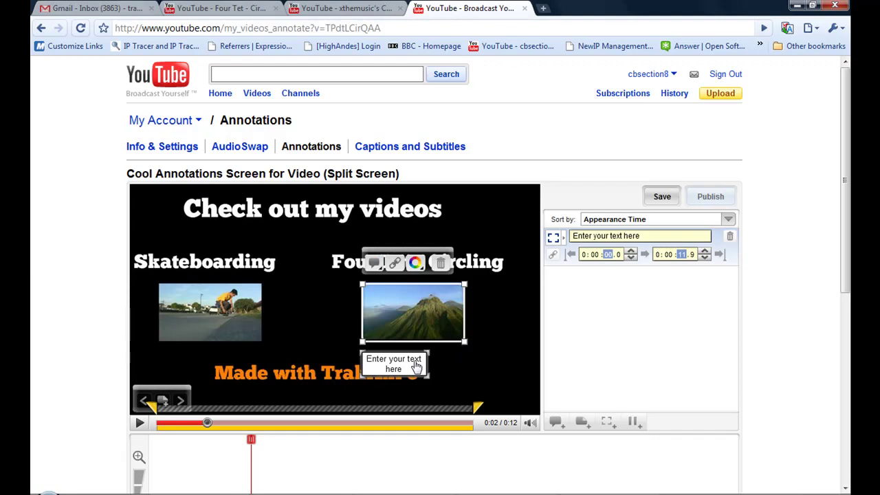
Step: Replace the spotlight's placeholder text with 'click here' and stretch the box to fit it
{"action": "left_click", "coordinate": [652, 237]}
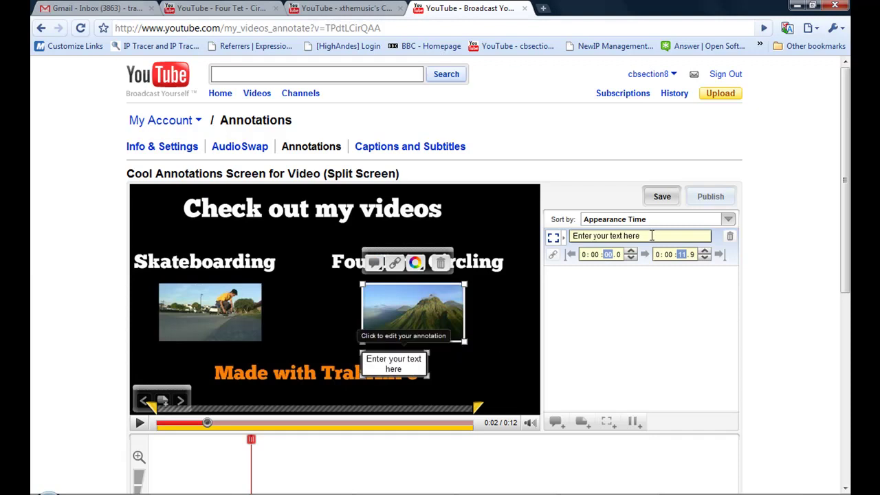
{"action": "triple_click", "coordinate": [585, 234]}
{"action": "key", "text": "BackSpace"}
{"action": "type", "text": "c"}
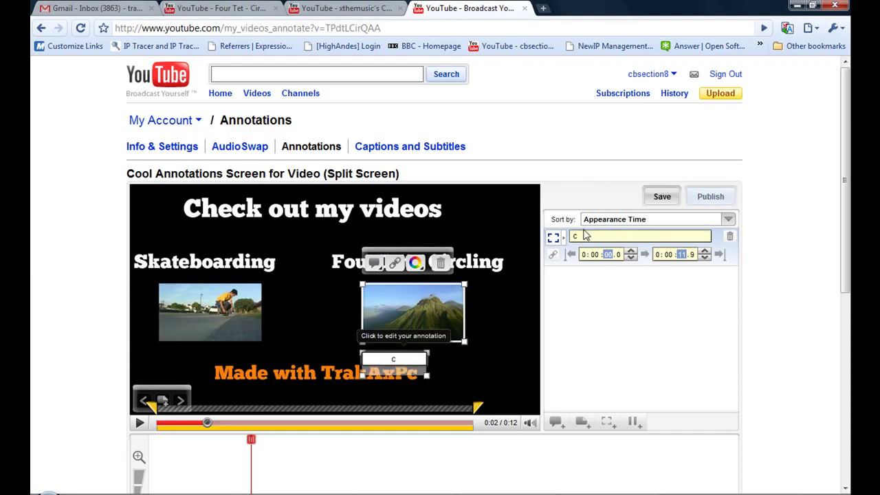
{"action": "type", "text": "lick here"}
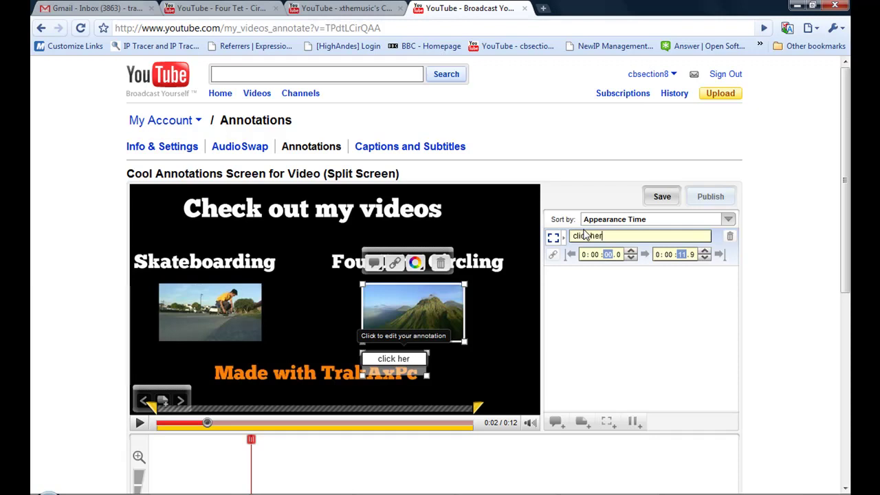
{"action": "left_click", "coordinate": [454, 367]}
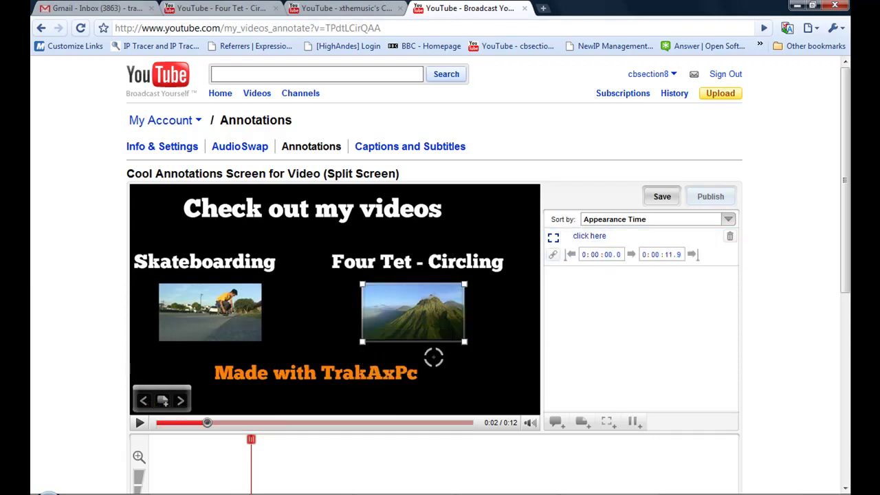
{"action": "left_click", "coordinate": [410, 337]}
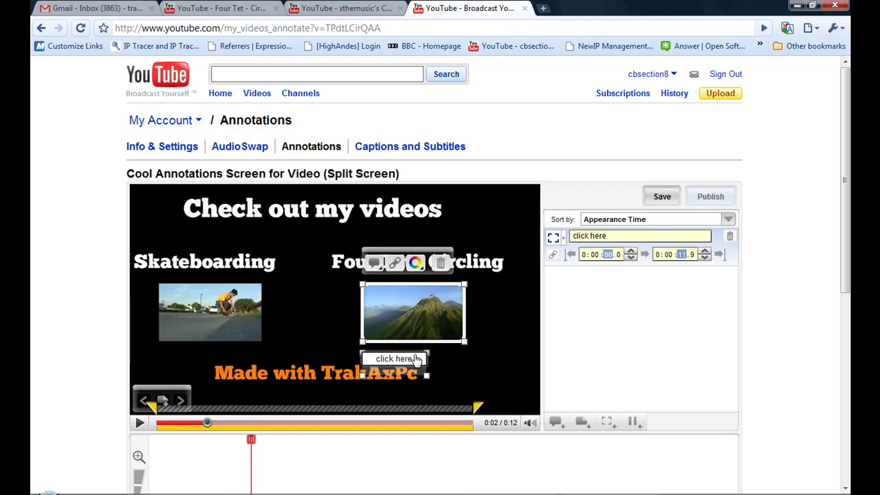
{"action": "mouse_move", "coordinate": [450, 374]}
{"action": "left_mouse_down"}
{"action": "mouse_move", "coordinate": [456, 363]}
{"action": "mouse_move", "coordinate": [440, 354]}
{"action": "mouse_move", "coordinate": [450, 349]}
{"action": "left_mouse_up"}
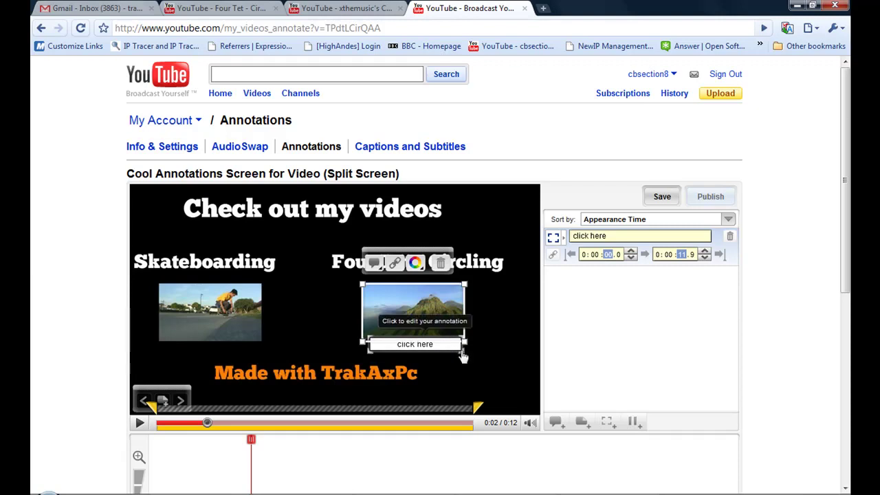
{"action": "left_click", "coordinate": [502, 352]}
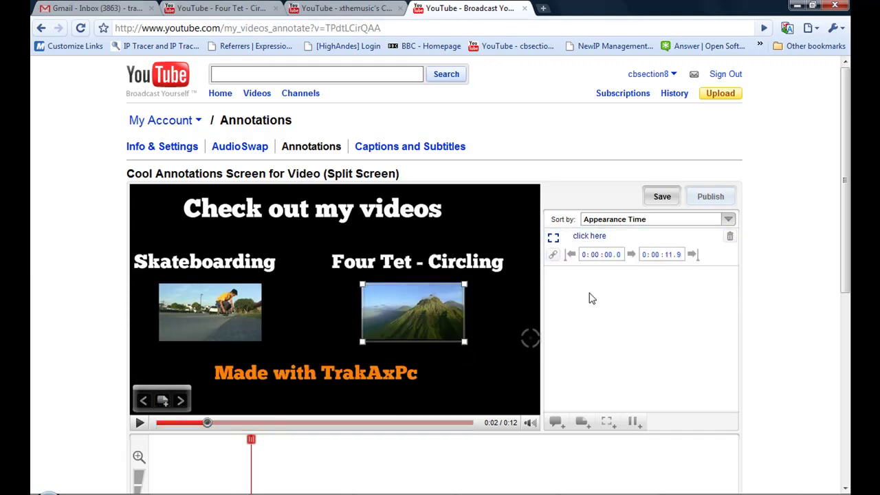
Step: Link the 'click here' spotlight to the Four Tet - Circling video's URL, Link Type Video
{"action": "left_click", "coordinate": [555, 256]}
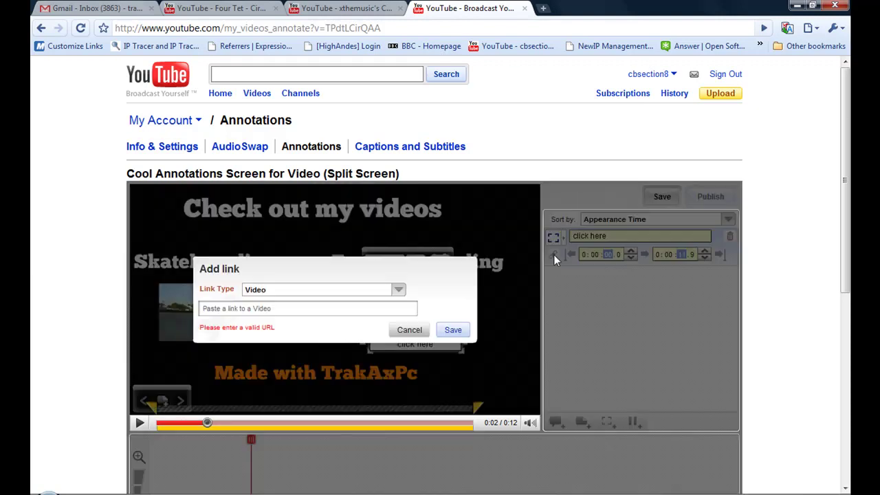
{"action": "left_click", "coordinate": [195, 11]}
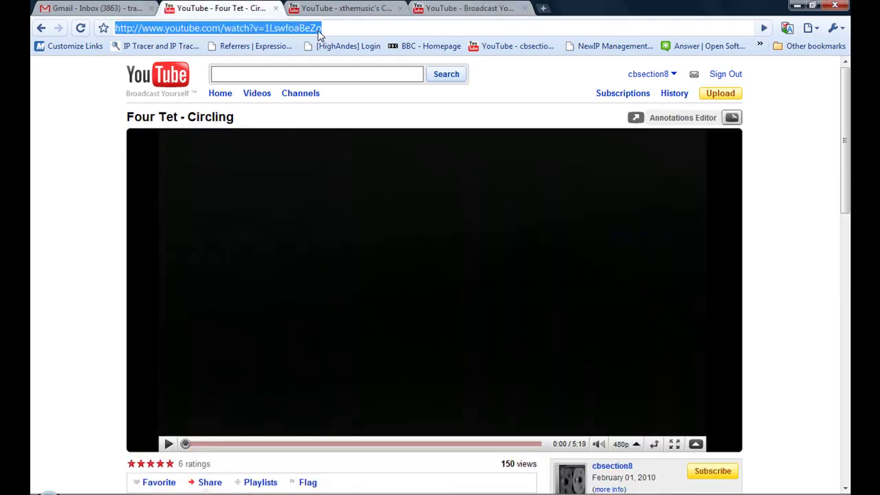
{"action": "left_click", "coordinate": [447, 10]}
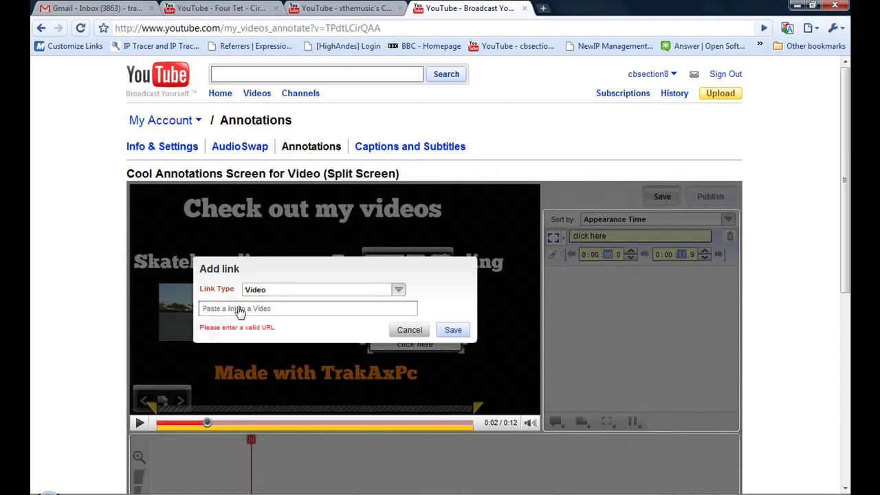
{"action": "left_click", "coordinate": [215, 307]}
{"action": "type", "text": "http://www.youtube.com/watch?v=1LswfoaBeZo"}
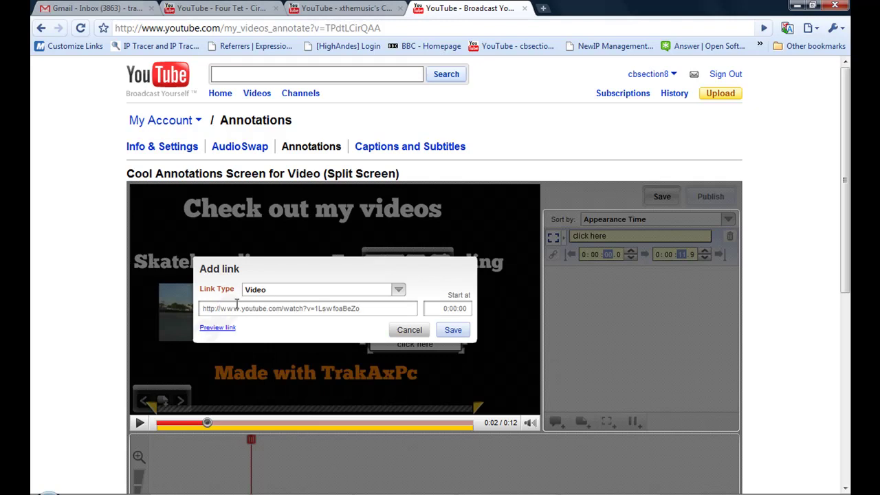
{"action": "left_click", "coordinate": [454, 331]}
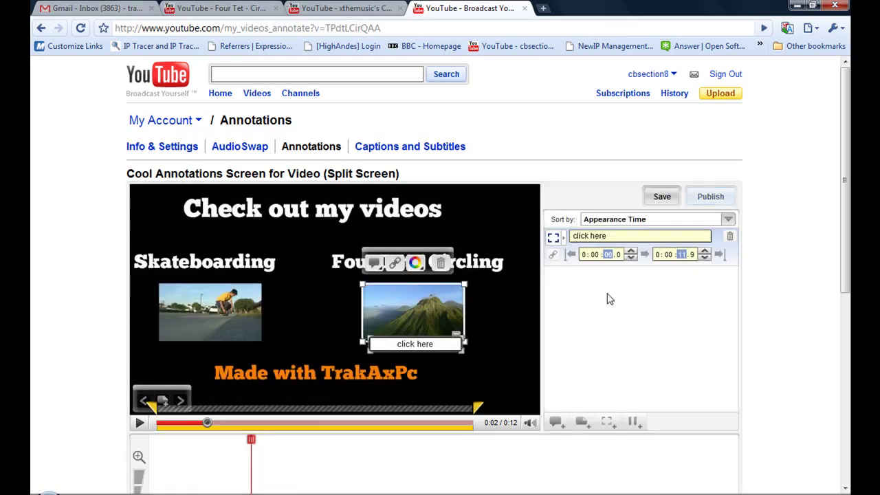
Step: Save and publish the 'click here' spotlight annotation, then view the live video to check it
{"action": "left_click", "coordinate": [662, 198]}
{"action": "left_click", "coordinate": [709, 198]}
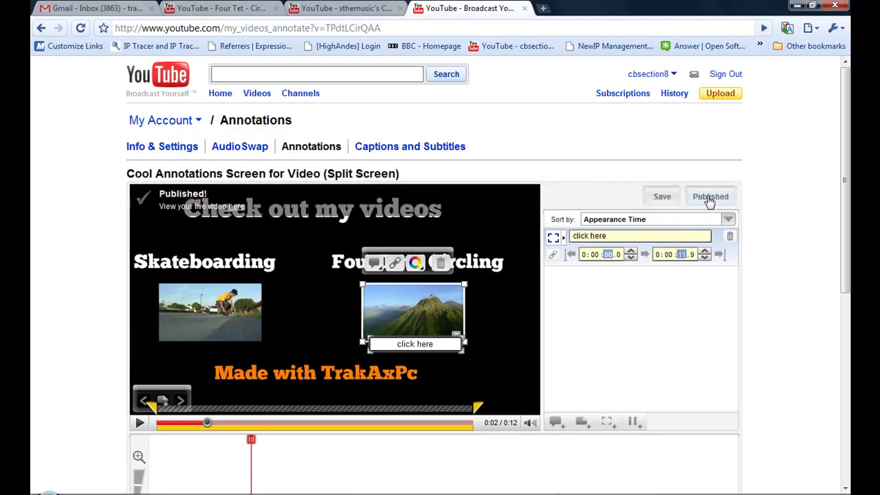
{"action": "left_click", "coordinate": [236, 207]}
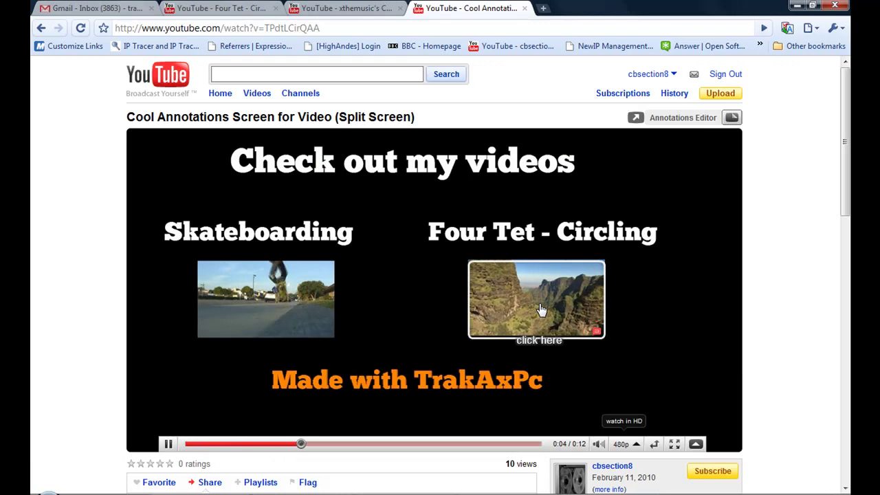
Step: Follow the spotlight to the Four Tet - Circling video, then pause and resume its playback
{"action": "left_click", "coordinate": [540, 310]}
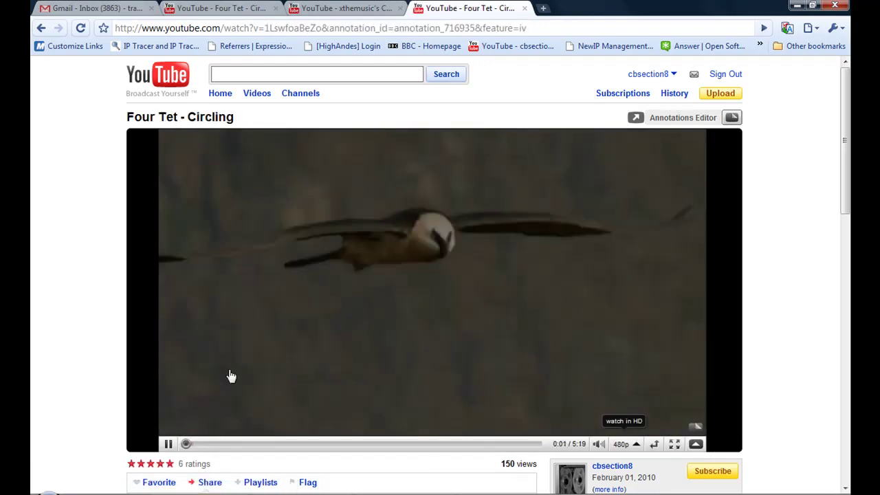
{"action": "left_click", "coordinate": [169, 446]}
{"action": "left_click", "coordinate": [170, 447]}
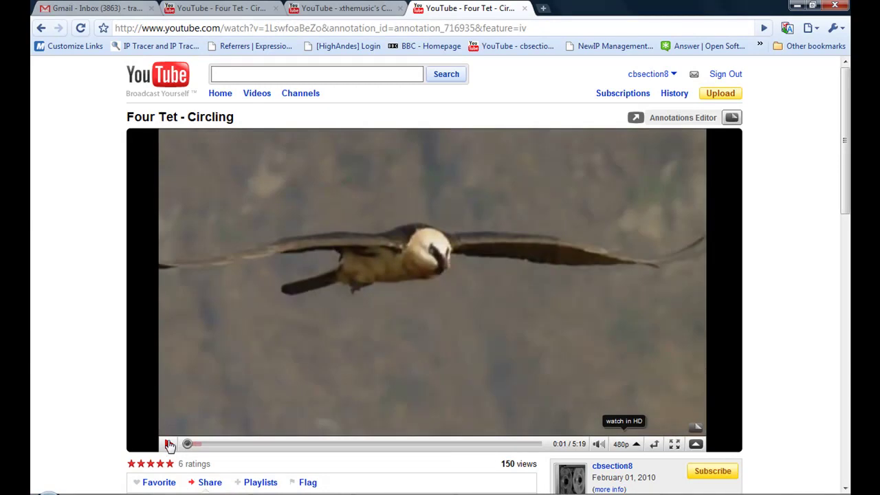